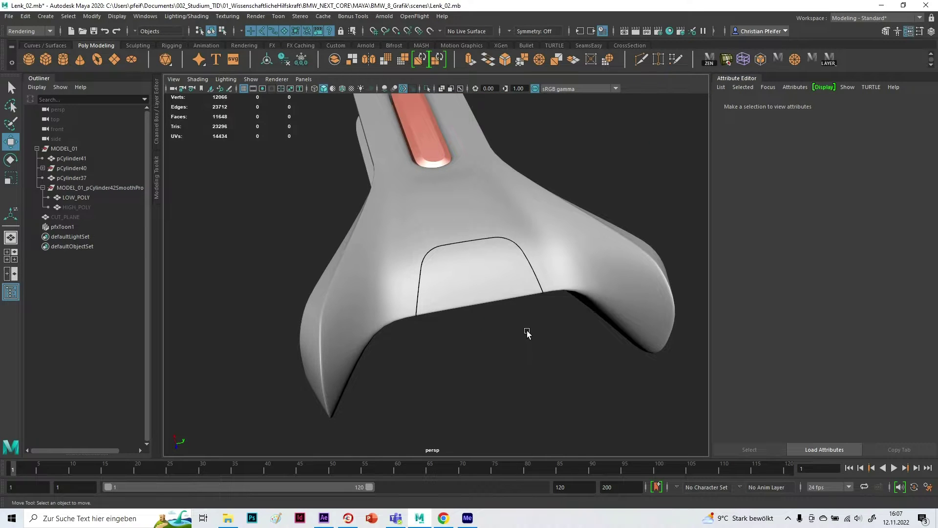
# - Examine the rounded cut line across the front of the model from several angles
pyautogui.keyDown('alt'); pyautogui.moveTo(528, 333); pyautogui.dragTo(435, 312); pyautogui.keyUp('alt')
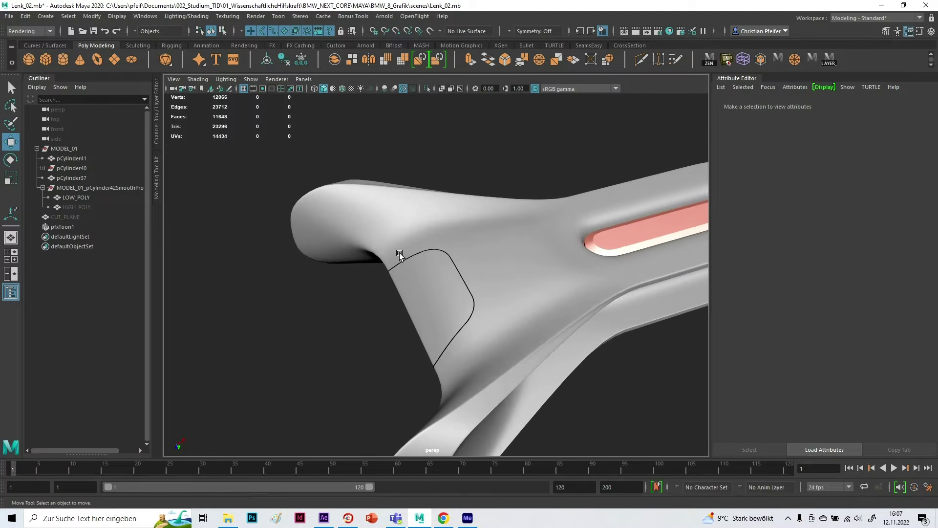
pyautogui.click(475, 315)
pyautogui.moveTo(496, 248); pyautogui.dragTo(438, 245, button='right')
pyautogui.click(424, 247)
pyautogui.keyDown('shift'); pyautogui.doubleClick(466, 333); pyautogui.keyUp('shift')
pyautogui.keyDown('alt'); pyautogui.moveTo(465, 277); pyautogui.dragTo(462, 245); pyautogui.keyUp('alt')
pyautogui.moveTo(441, 312); pyautogui.dragTo(430, 264)
# - Select CUT_PLANE and check how the cut line follows the body's surface from different sides
pyautogui.click(87, 217)
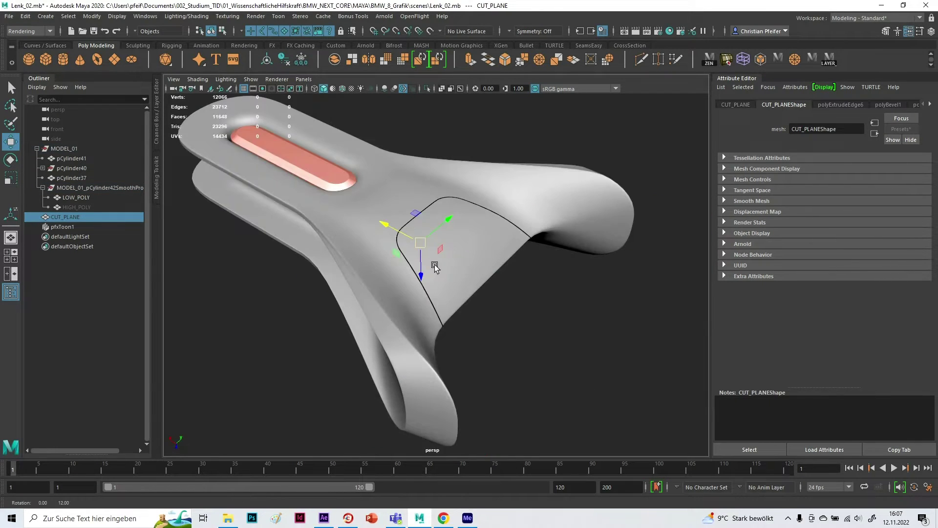
pyautogui.click(548, 252)
pyautogui.keyDown('alt'); pyautogui.moveTo(567, 265); pyautogui.dragTo(433, 266); pyautogui.keyUp('alt')
pyautogui.scroll(4, 445, 306)
pyautogui.click(502, 286)
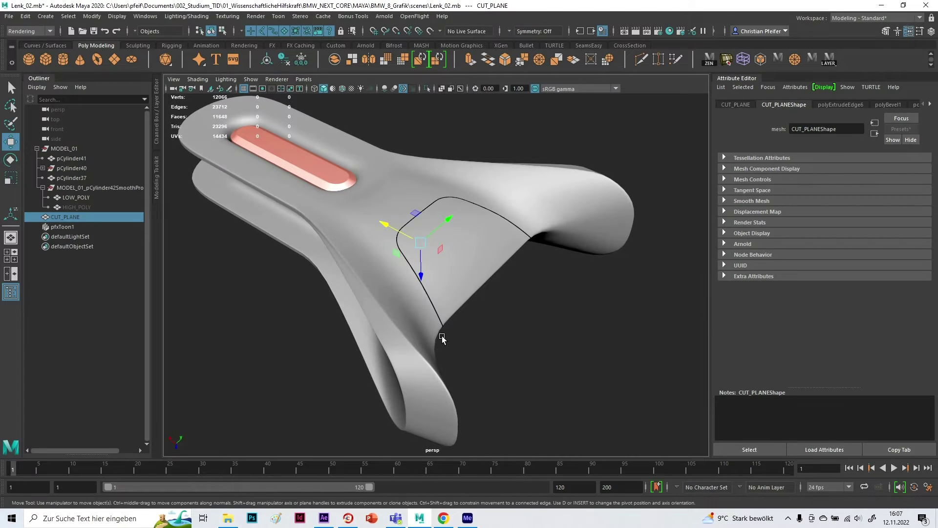
pyautogui.click(557, 273)
pyautogui.keyDown('alt'); pyautogui.moveTo(561, 279); pyautogui.dragTo(399, 382); pyautogui.keyUp('alt')
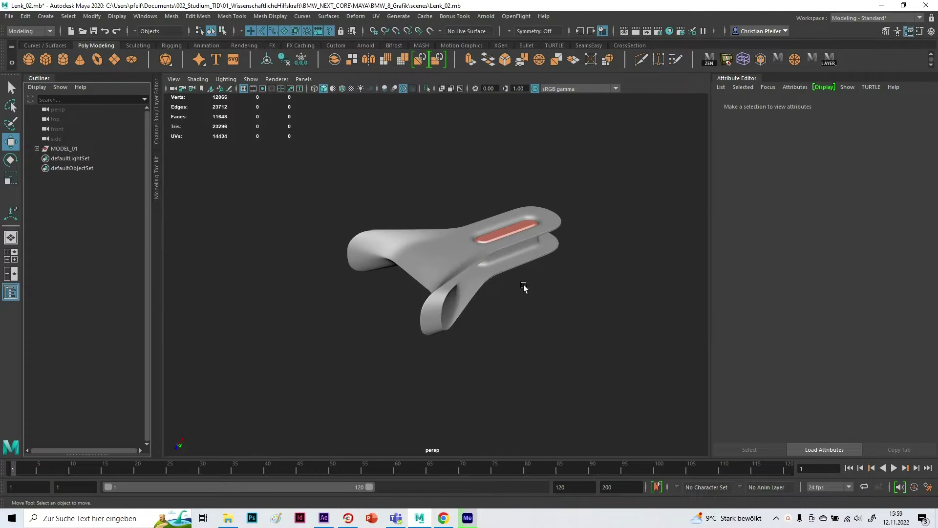
# - Create a polygon plane and set its Z rotation to -90
pyautogui.keyDown('alt'); pyautogui.moveTo(524, 287); pyautogui.dragTo(538, 269); pyautogui.keyUp('alt')
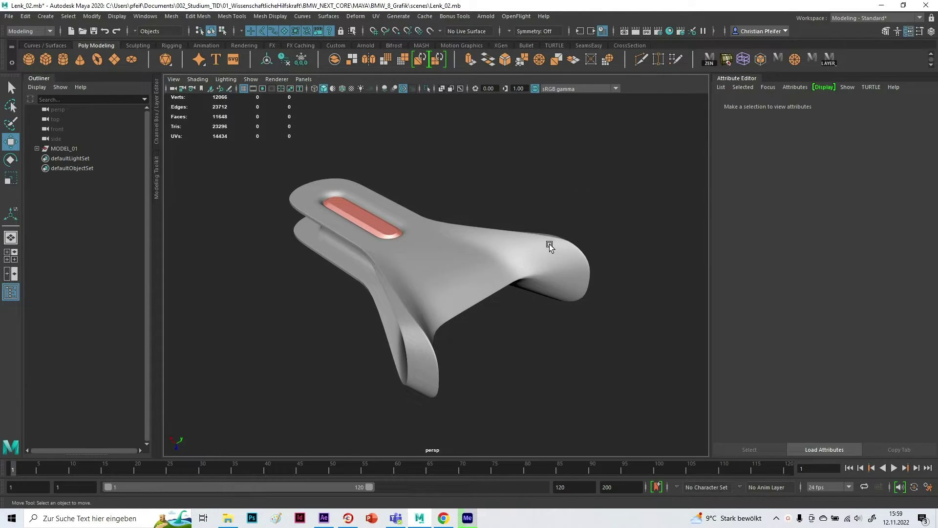
pyautogui.click(114, 57)
pyautogui.press('r')
pyautogui.press('e')
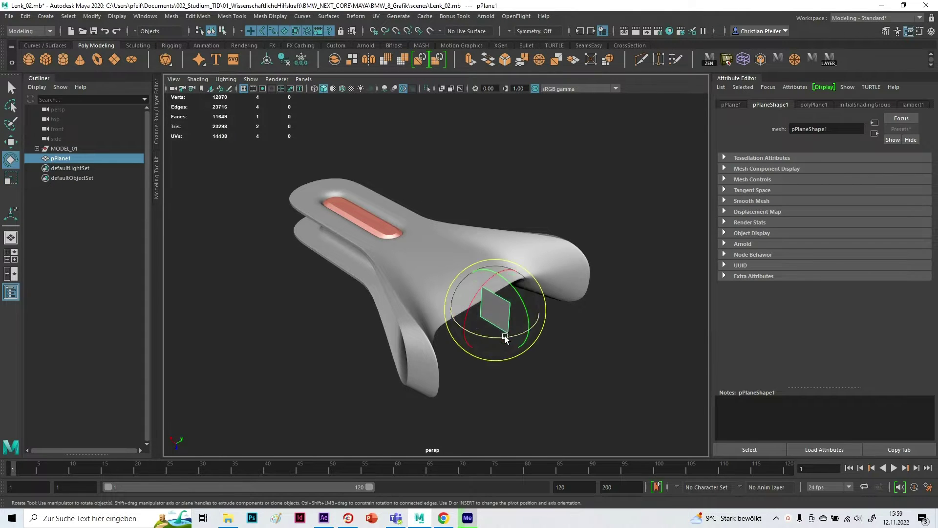
pyautogui.moveTo(505, 336); pyautogui.dragTo(556, 300)
pyautogui.click(739, 108)
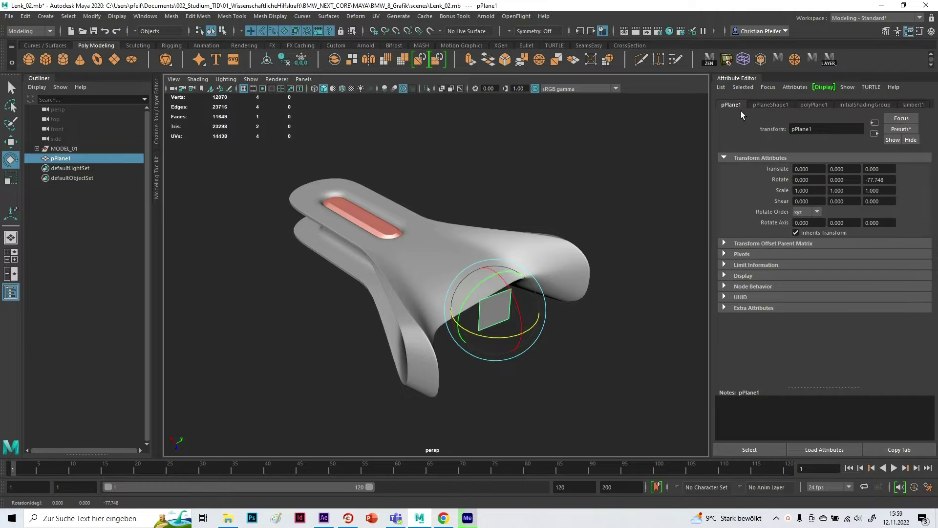
pyautogui.doubleClick(870, 179)
pyautogui.write('90')
pyautogui.press('Return')
# - Scale the plane uniformly to about 1.8 and move it along X into the front section of the body
pyautogui.press('w')
pyautogui.moveTo(461, 291); pyautogui.dragTo(484, 289)
pyautogui.press('r')
pyautogui.press('w')
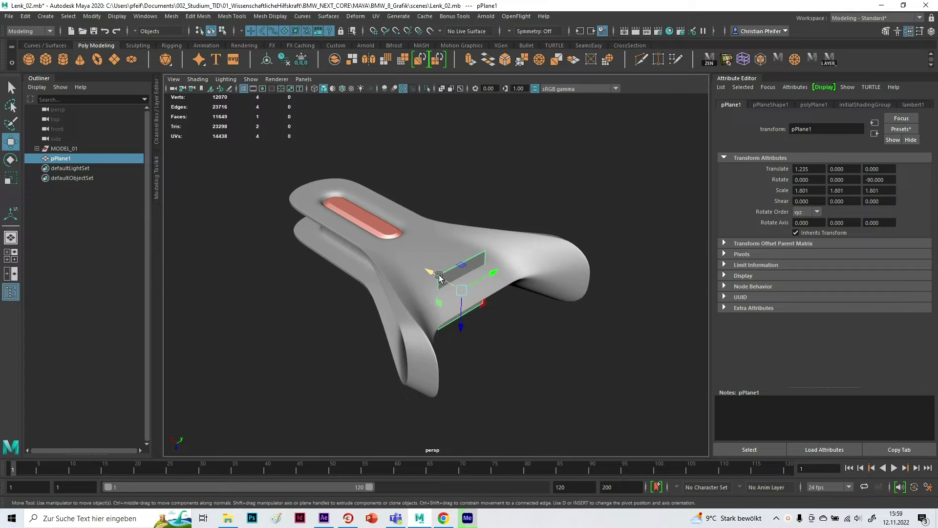
pyautogui.moveTo(428, 270); pyautogui.dragTo(419, 266)
# - Extrude the plane's two vertical side edges outward past the body's front rim to form a U-shaped cutter
pyautogui.moveTo(544, 201); pyautogui.dragTo(543, 163, button='right')
pyautogui.click(430, 280)
pyautogui.keyDown('shift'); pyautogui.click(476, 253); pyautogui.keyUp('shift')
pyautogui.keyDown('alt'); pyautogui.moveTo(507, 279); pyautogui.dragTo(482, 292); pyautogui.keyUp('alt')
pyautogui.press('r')
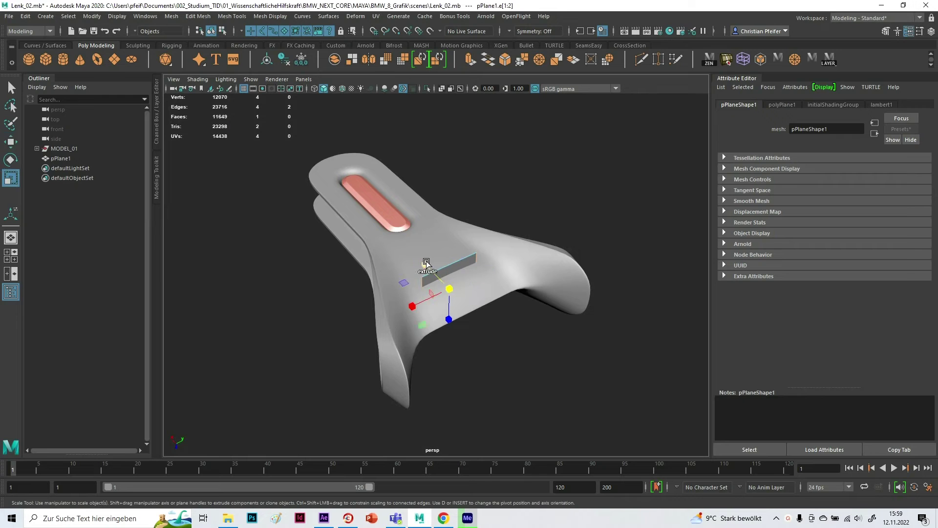
pyautogui.press('w')
pyautogui.keyDown('shift'); pyautogui.moveTo(425, 264); pyautogui.dragTo(488, 313); pyautogui.keyUp('shift')
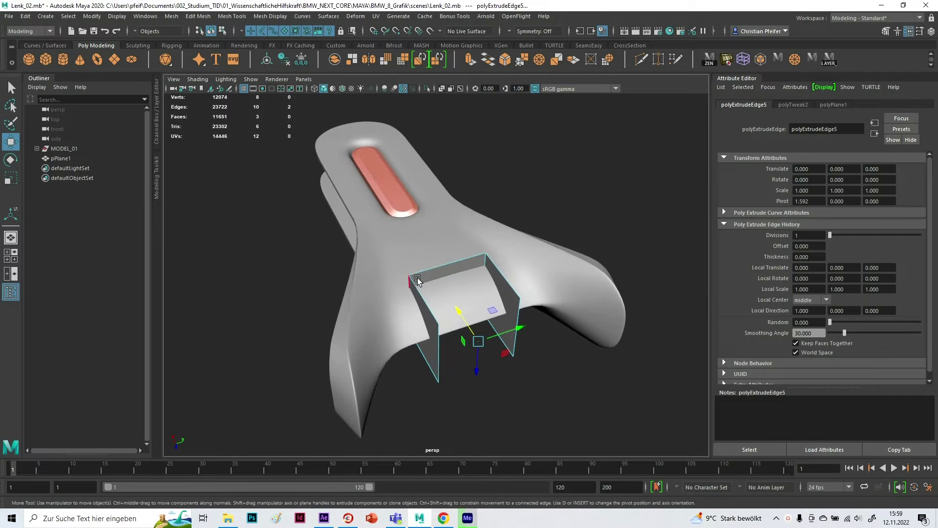
# - Scale the extruded outer edges apart so the cutter's side walls flare toward the open end
pyautogui.click(433, 347)
pyautogui.press('r')
pyautogui.moveTo(452, 348); pyautogui.dragTo(418, 370)
# - Bevel the cutter's two vertical corner edges with extra segments to round them, and return to object selection
pyautogui.keyDown('alt'); pyautogui.moveTo(435, 335); pyautogui.dragTo(478, 251); pyautogui.keyUp('alt')
pyautogui.click(389, 270)
pyautogui.keyDown('shift'); pyautogui.click(479, 271); pyautogui.keyUp('shift')
pyautogui.scroll(4, 480, 271)
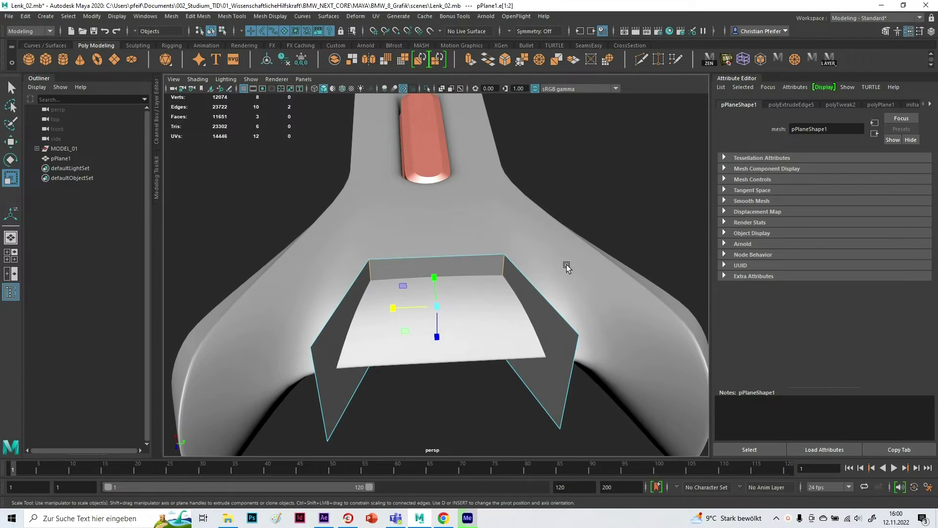
pyautogui.click(522, 62)
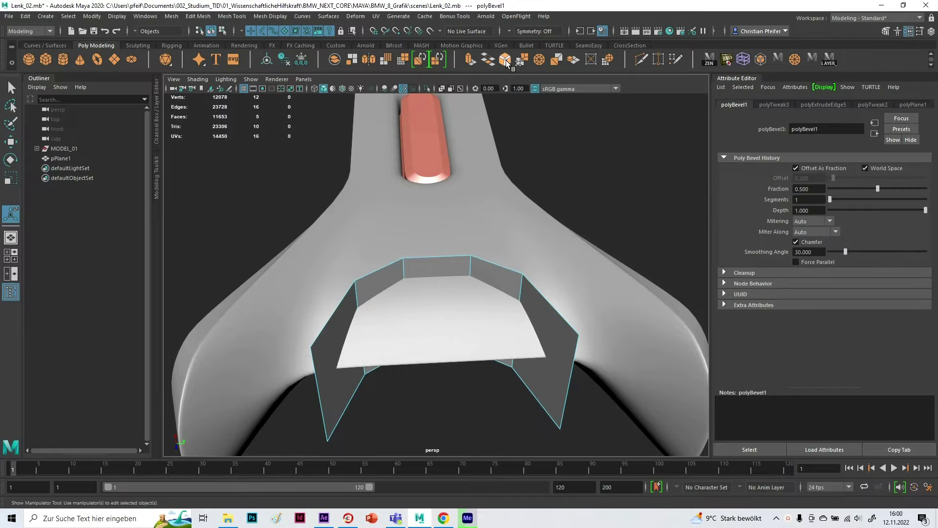
pyautogui.moveTo(835, 201); pyautogui.dragTo(866, 189)
pyautogui.keyDown('alt'); pyautogui.moveTo(558, 219); pyautogui.dragTo(446, 280); pyautogui.keyUp('alt')
pyautogui.moveTo(420, 248); pyautogui.dragTo(489, 232, button='right')
pyautogui.click(599, 225)
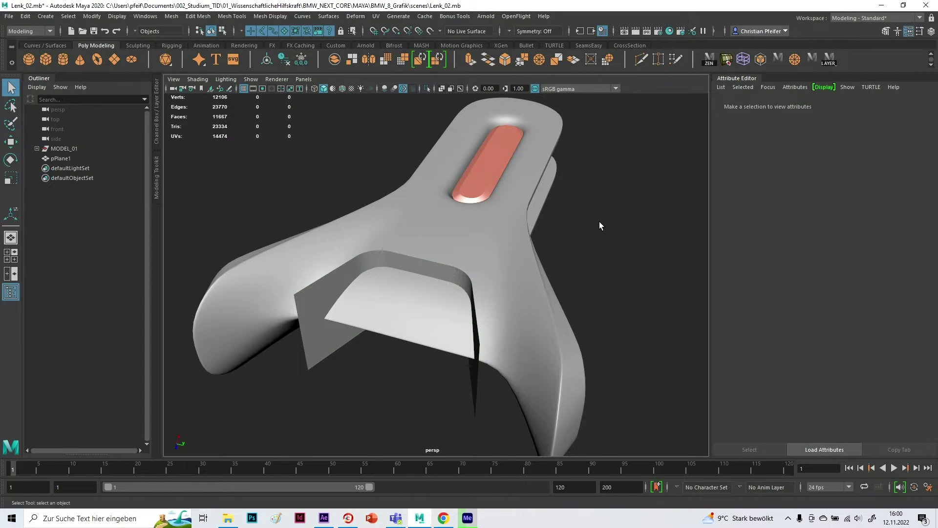
# - Create a Subdiv Proxy of the main body and expand its group under MODEL_01 to check both meshes
pyautogui.click(489, 213)
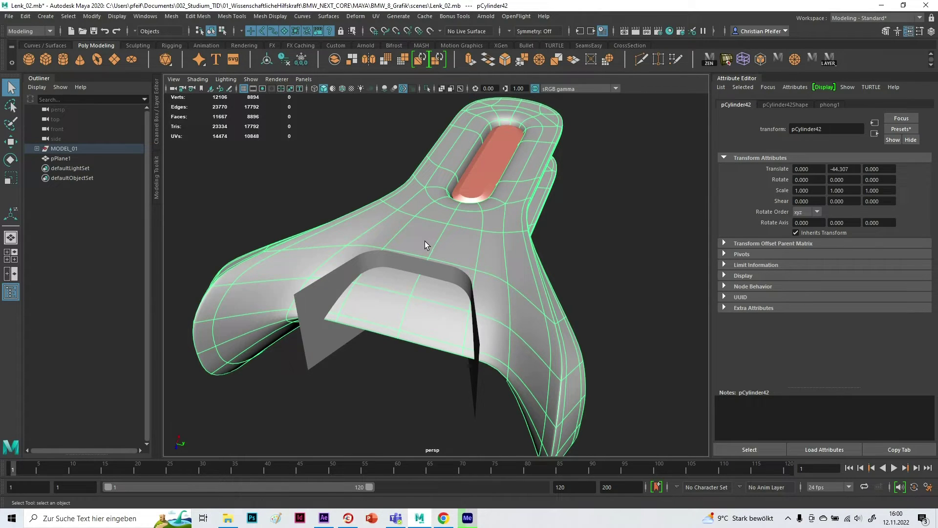
pyautogui.click(171, 17)
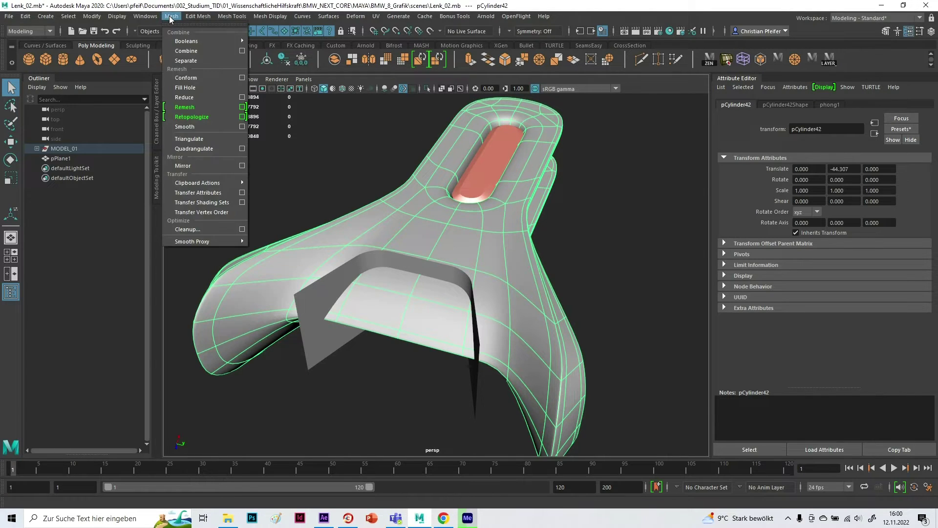
pyautogui.moveTo(217, 243)
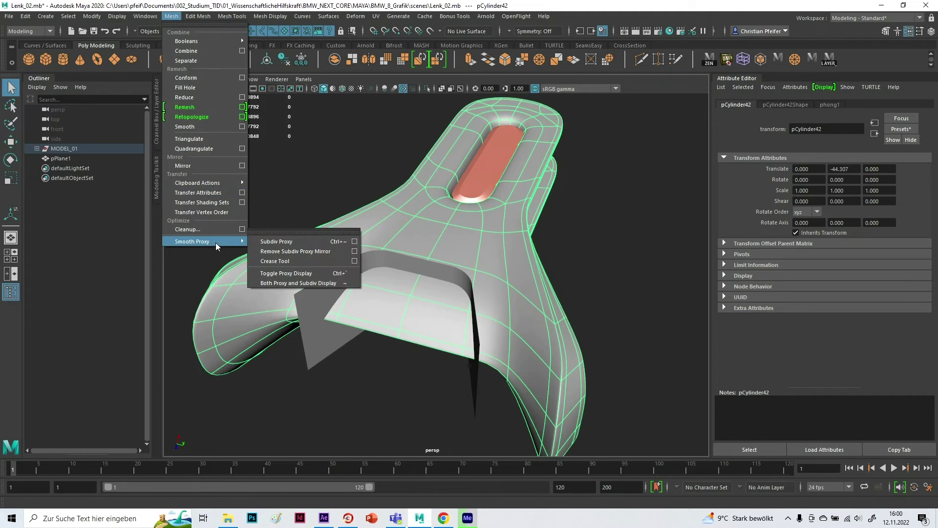
pyautogui.click(293, 241)
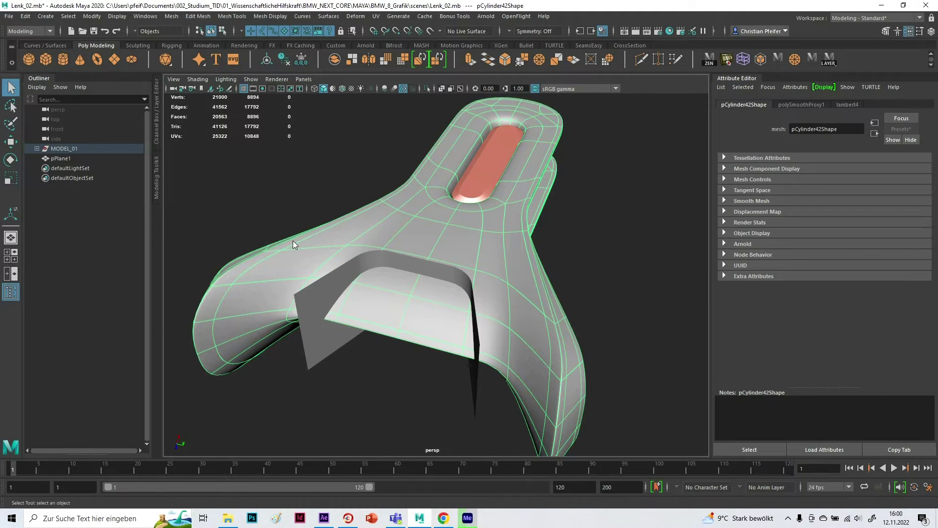
pyautogui.click(36, 149)
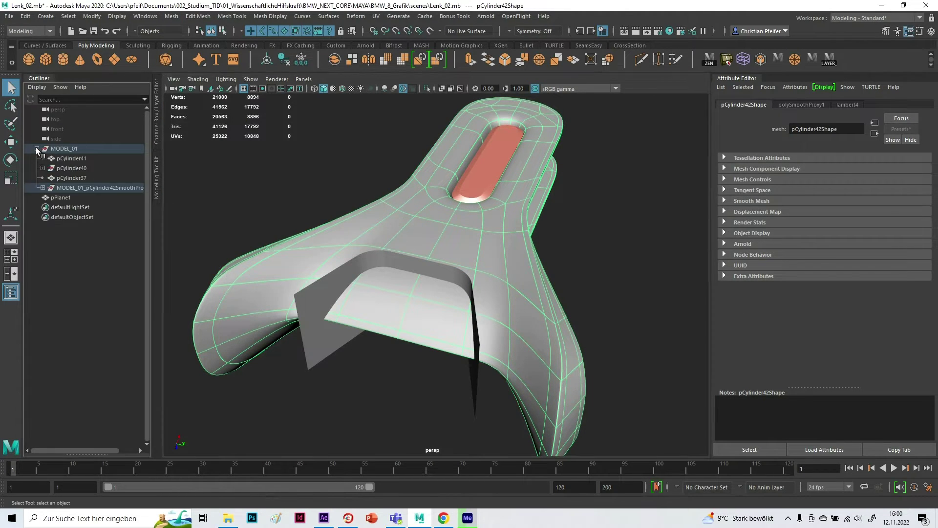
pyautogui.click(43, 187)
pyautogui.click(71, 205)
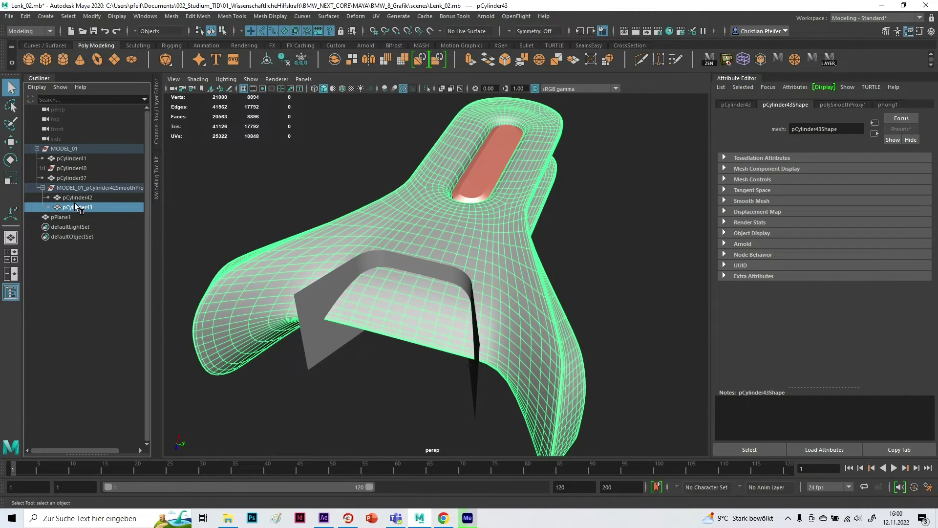
pyautogui.click(77, 198)
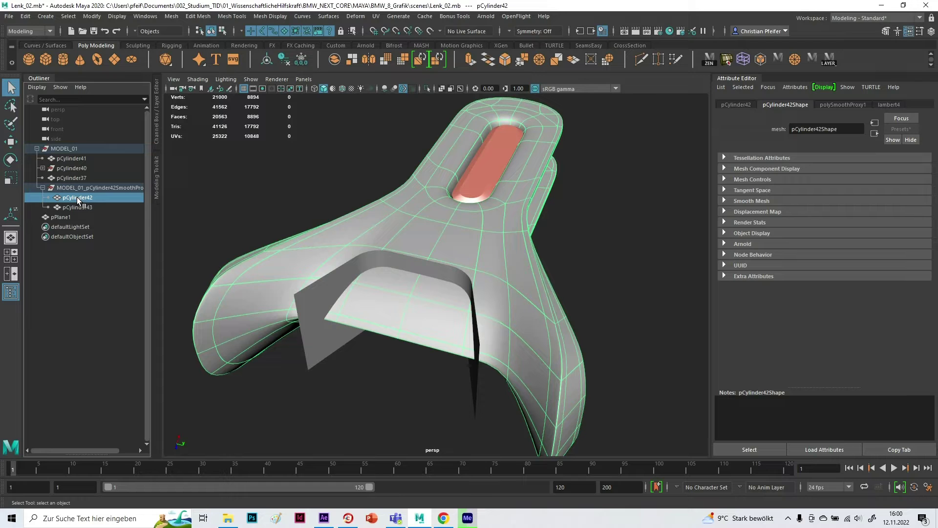
# - Try pulling three vertices of the low-resolution mesh pCylinder42 upward to test the proxy link, and undo the move
pyautogui.moveTo(413, 223); pyautogui.dragTo(406, 209, button='right')
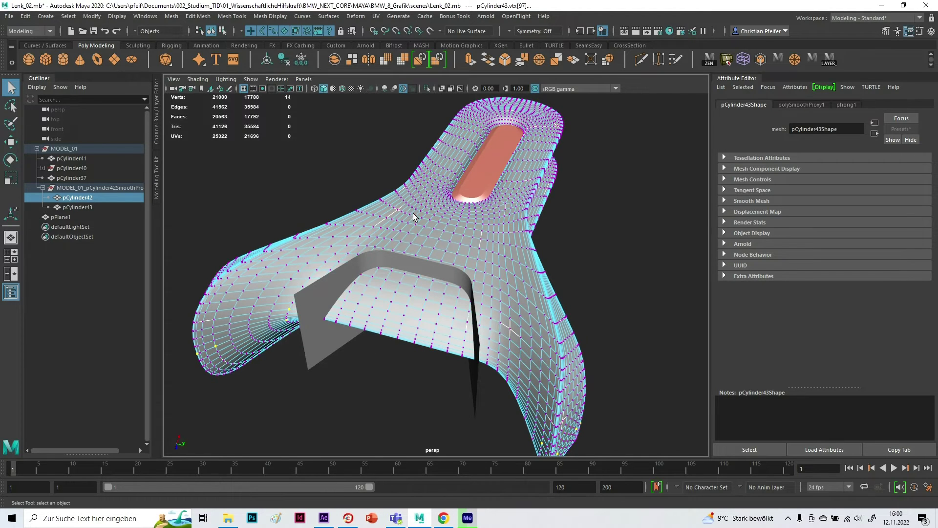
pyautogui.click(86, 198)
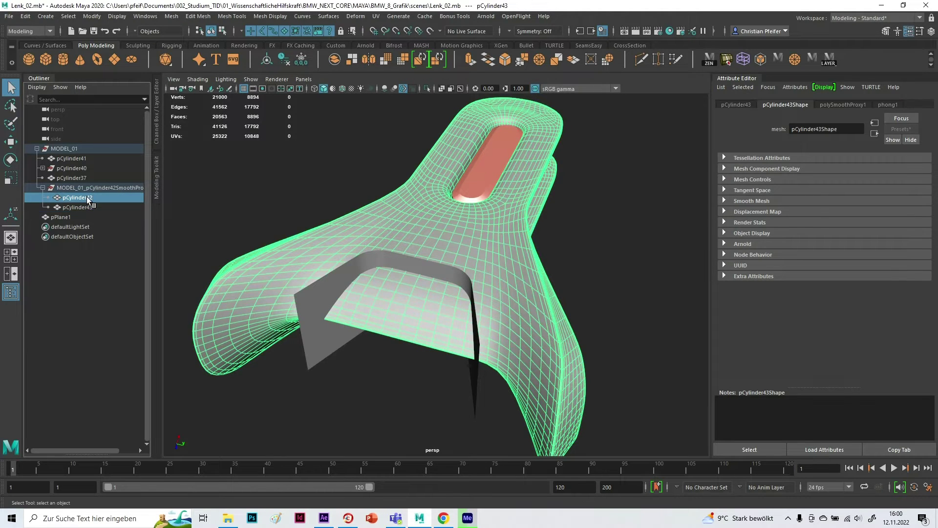
pyautogui.press('F9')
pyautogui.click(414, 217)
pyautogui.keyDown('shift'); pyautogui.click(448, 223); pyautogui.keyUp('shift')
pyautogui.keyDown('shift'); pyautogui.click(482, 231); pyautogui.keyUp('shift')
pyautogui.press('w')
pyautogui.keyDown('alt'); pyautogui.moveTo(457, 258); pyautogui.dragTo(461, 154); pyautogui.keyUp('alt')
pyautogui.click(81, 206)
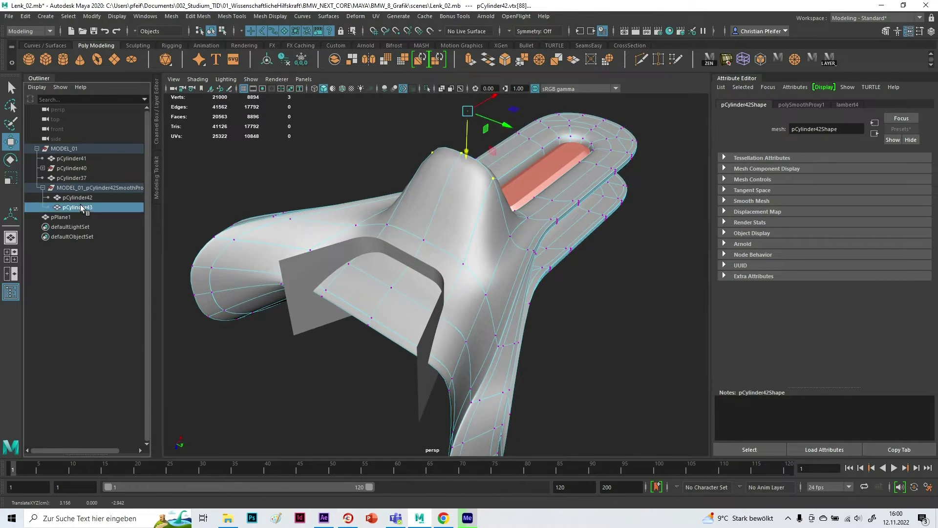
pyautogui.hotkey('ctrl', 'z')
pyautogui.hotkey('ctrl', 'z')
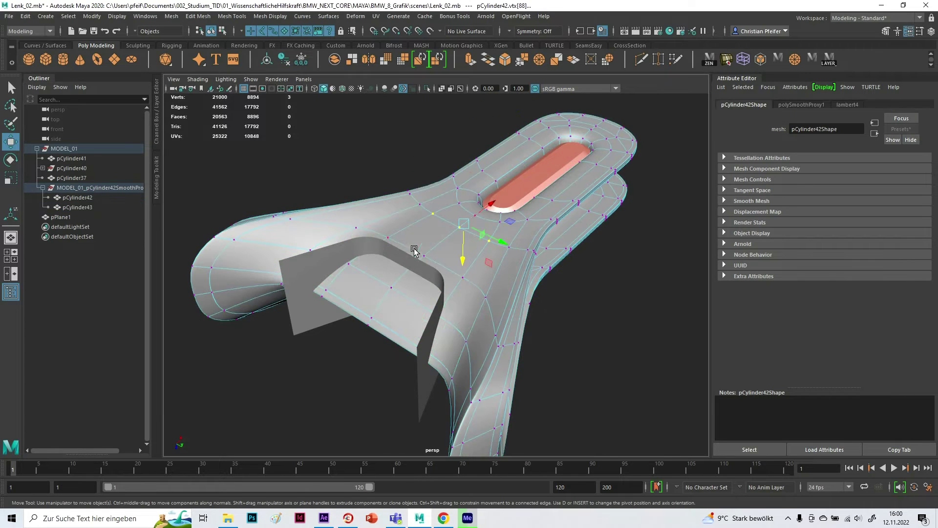
# - Set the division levels of the smoothed mesh pCylinder43 to 3 in polySmoothProxy1
pyautogui.click(89, 207)
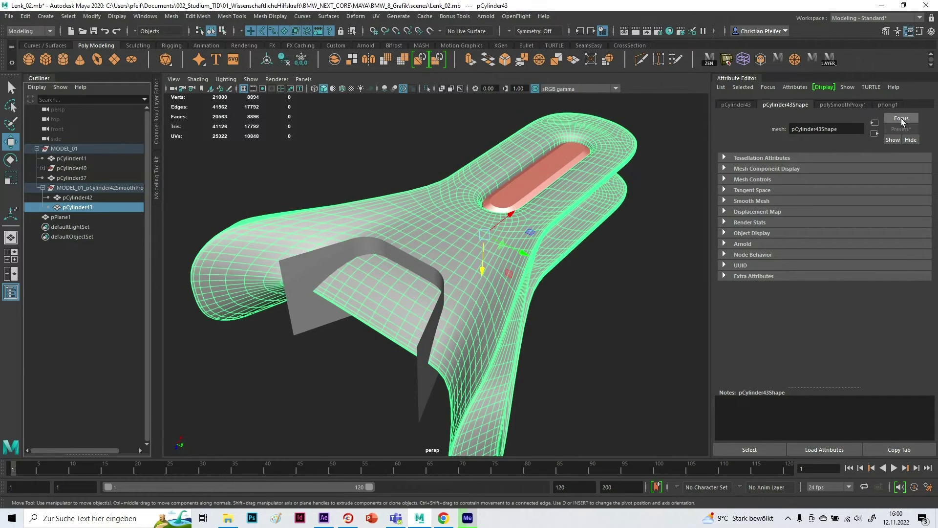
pyautogui.click(843, 104)
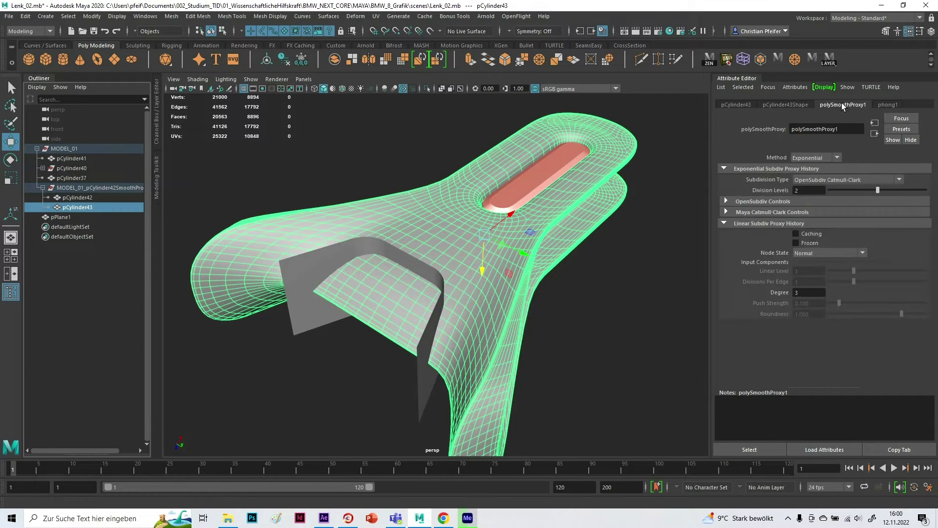
pyautogui.doubleClick(807, 189)
pyautogui.write('3')
pyautogui.press('Return')
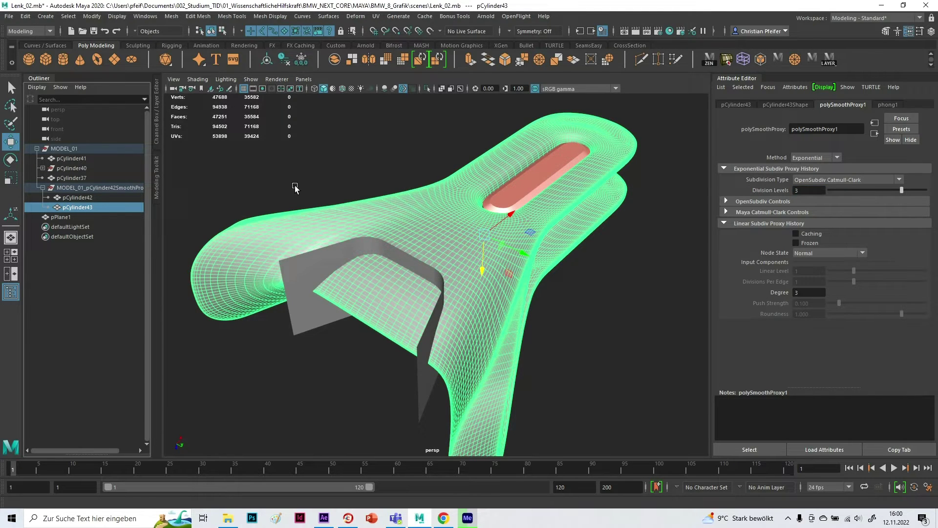
pyautogui.moveTo(295, 185); pyautogui.dragTo(313, 175, button='right')
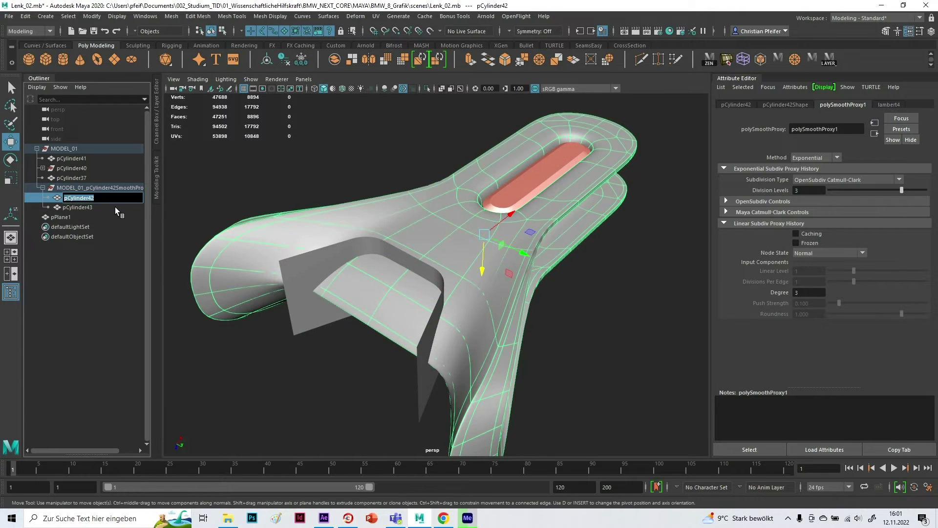
# - Rename pCylinder42 as LOW_POLY and pCylinder43 as HIGH_POLY
pyautogui.write('LOW_POLYO')
pyautogui.doubleClick(116, 207)
pyautogui.write('HIGH')
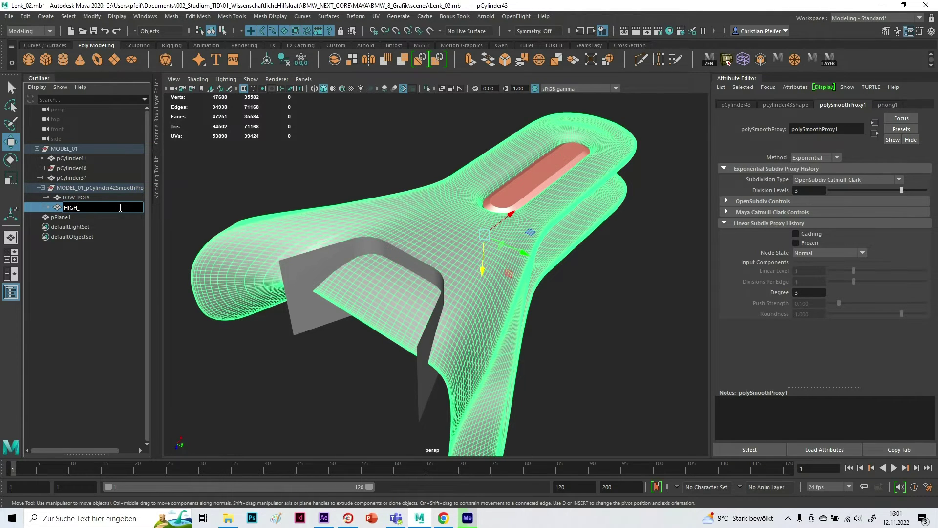
pyautogui.write('_POLY')
pyautogui.click(194, 192)
pyautogui.click(97, 207)
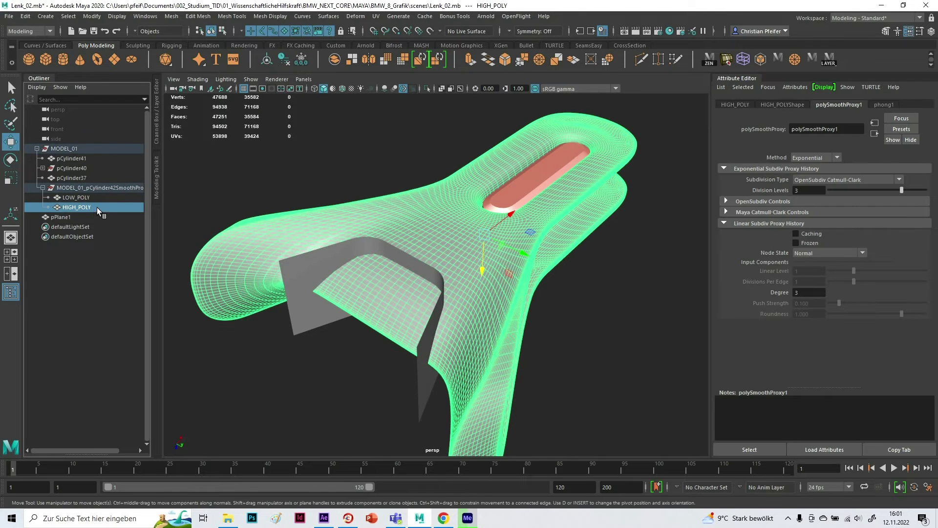
# - Rename the cutter plane pPlane1 as CUT_PLANE
pyautogui.doubleClick(70, 218)
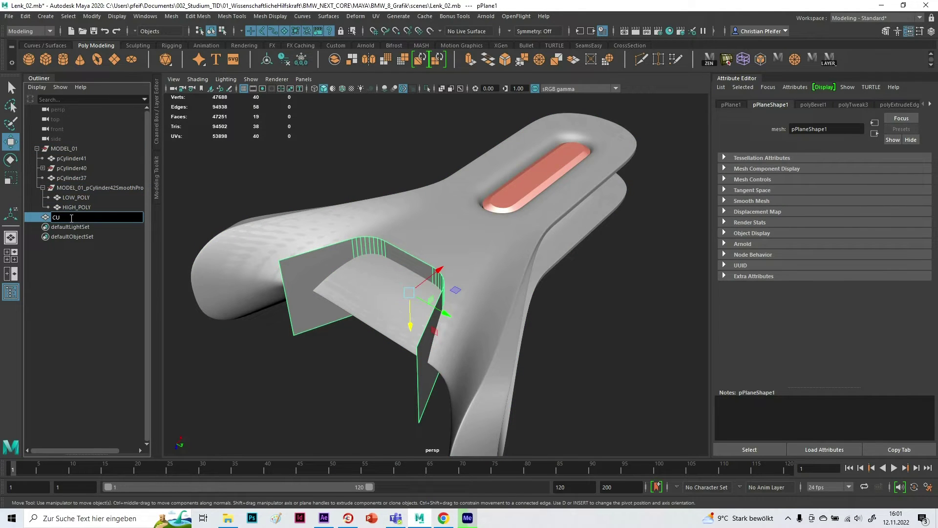
pyautogui.write('CUT_PLANE')
pyautogui.press('Return')
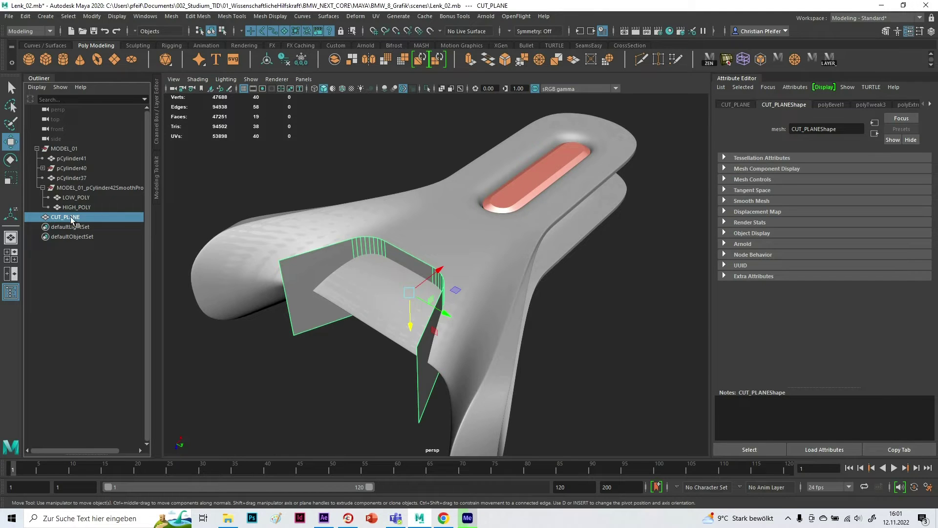
# - Assign a new toon outline to CUT_PLANE and HIGH_POLY, and turn on its intersection lines
pyautogui.keyDown('ctrl'); pyautogui.click(77, 207); pyautogui.keyUp('ctrl')
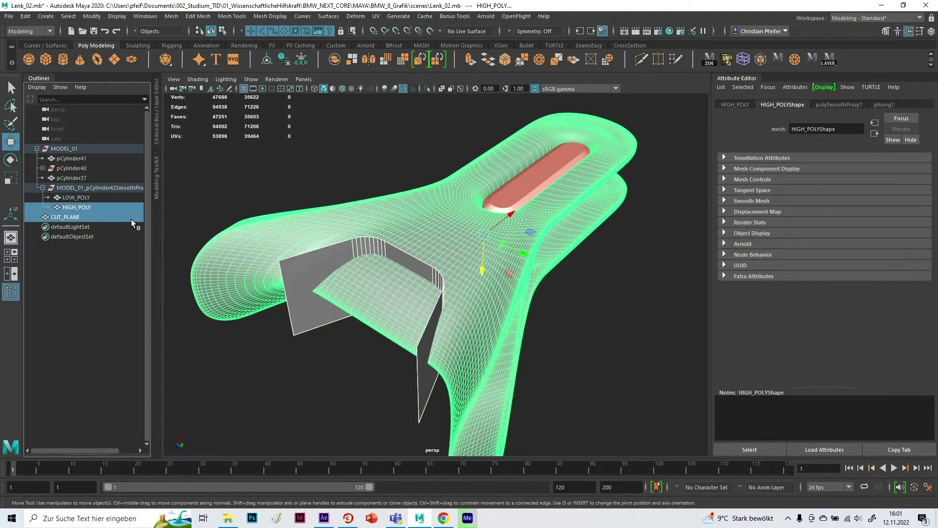
pyautogui.click(35, 32)
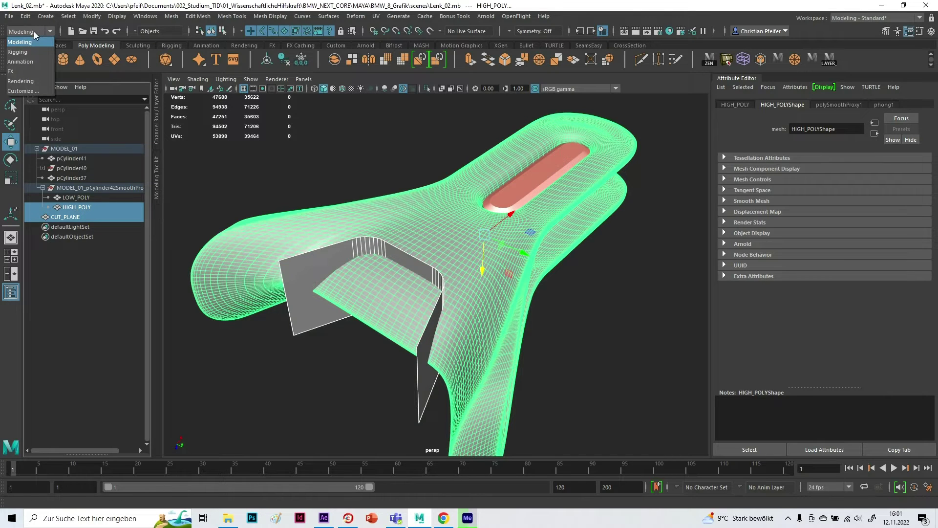
pyautogui.click(26, 81)
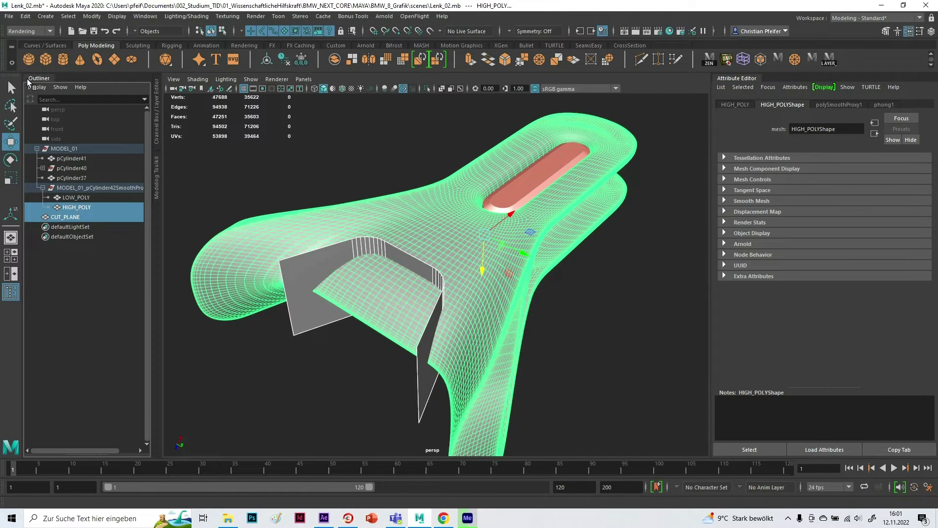
pyautogui.click(278, 16)
pyautogui.moveTo(300, 50)
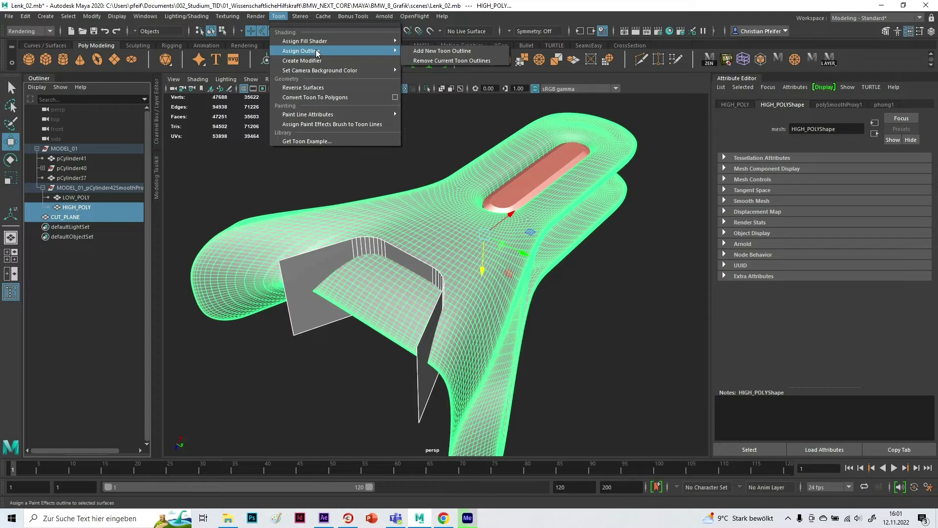
pyautogui.click(424, 52)
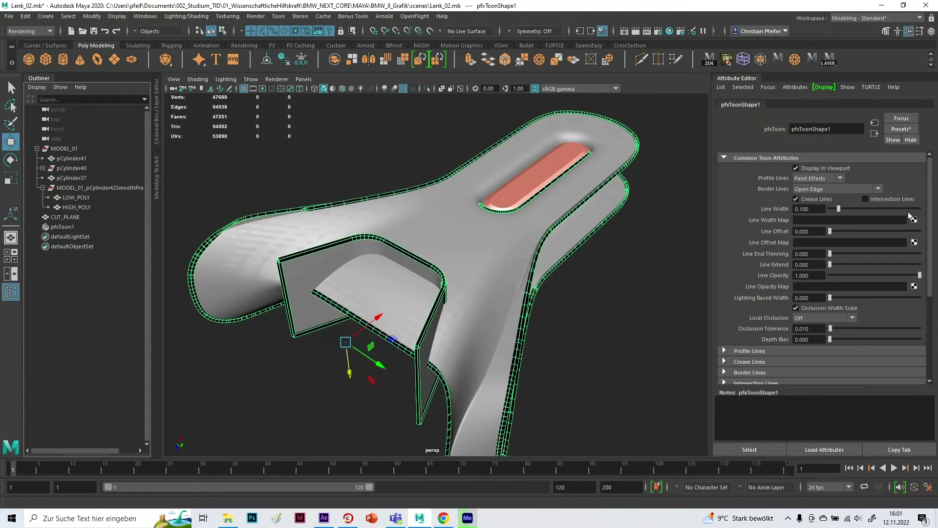
pyautogui.click(865, 199)
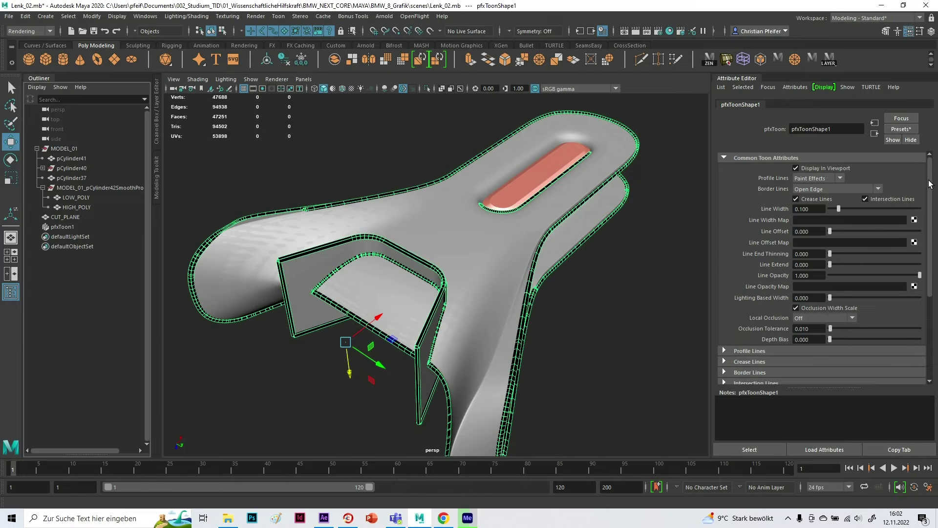
# - Reduce the toon outline's profile line width and crease line width to their minimum
pyautogui.moveTo(931, 183); pyautogui.dragTo(931, 184)
pyautogui.scroll(-5, 931, 188)
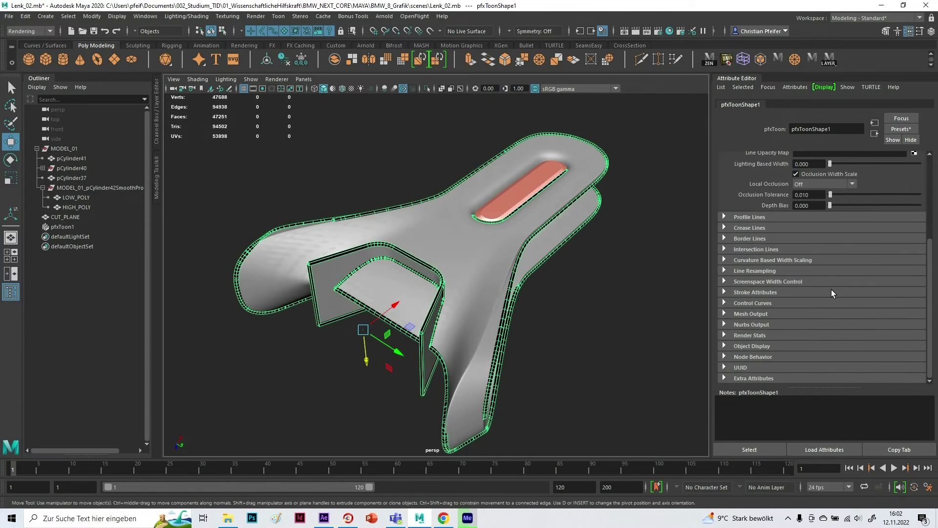
pyautogui.click(752, 218)
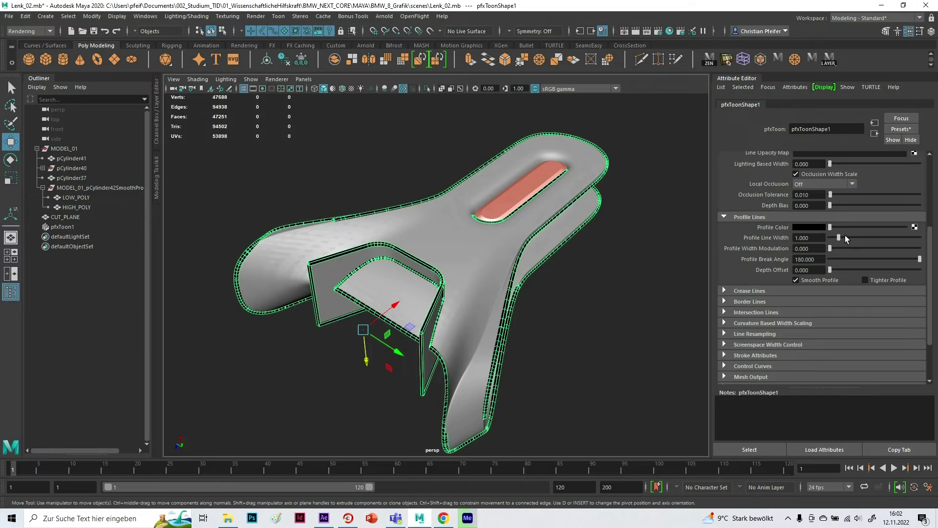
pyautogui.moveTo(839, 238); pyautogui.dragTo(766, 240)
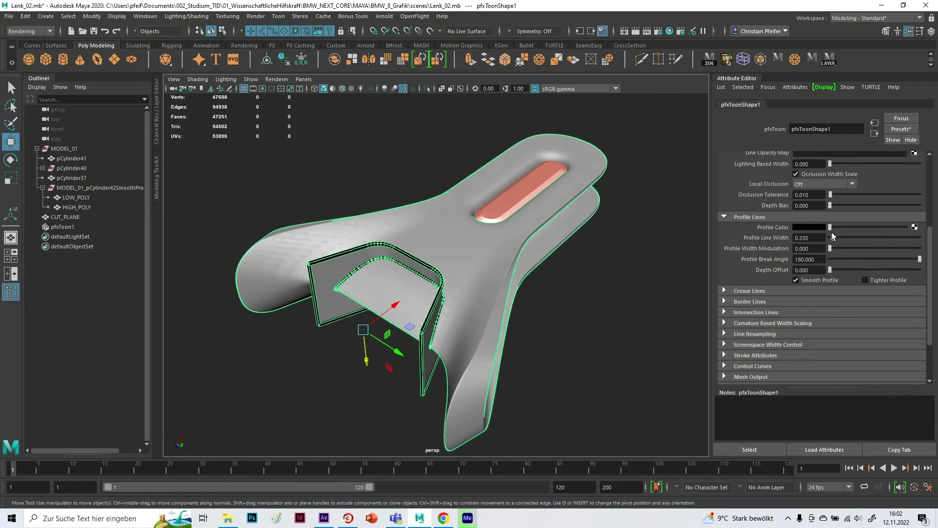
pyautogui.click(735, 216)
pyautogui.click(736, 228)
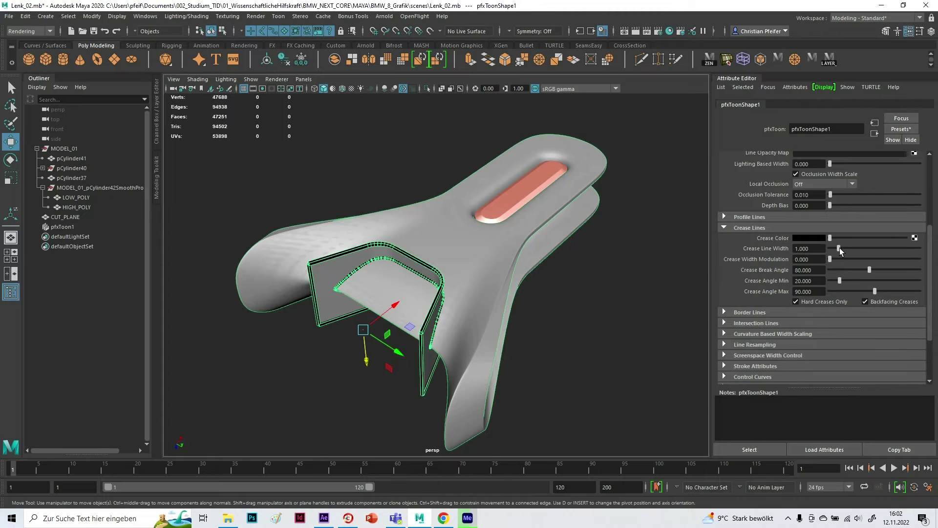
pyautogui.moveTo(840, 249); pyautogui.dragTo(782, 250)
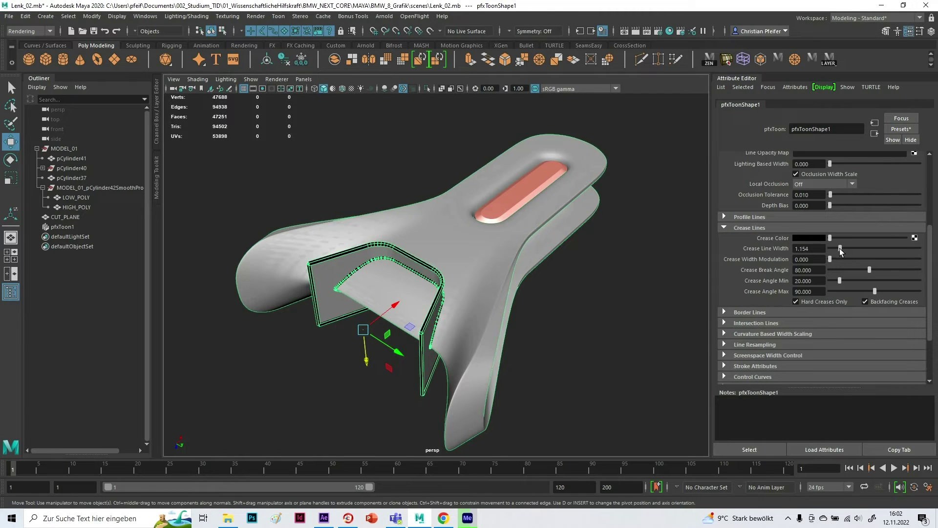
# - Set the toon outline's border line width to 0 and clear the selection
pyautogui.click(727, 228)
pyautogui.click(740, 239)
pyautogui.moveTo(839, 258); pyautogui.dragTo(675, 251)
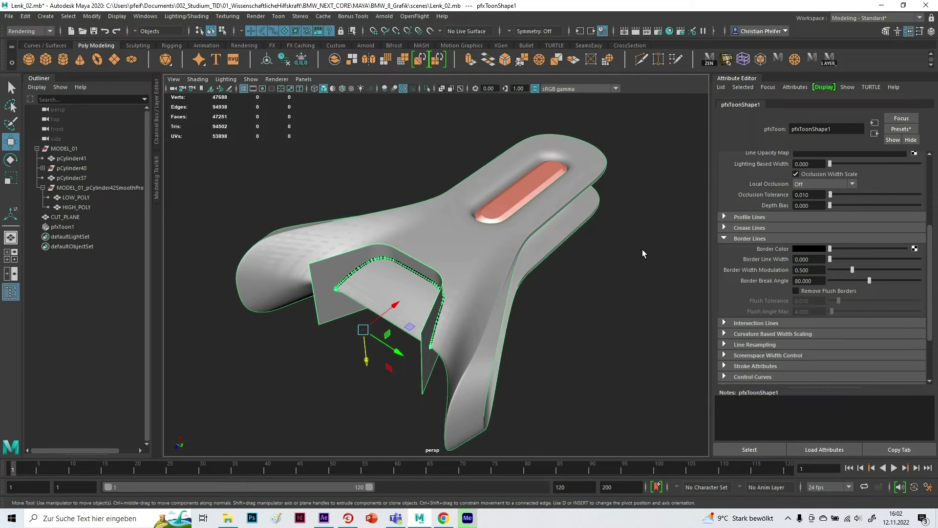
pyautogui.click(575, 297)
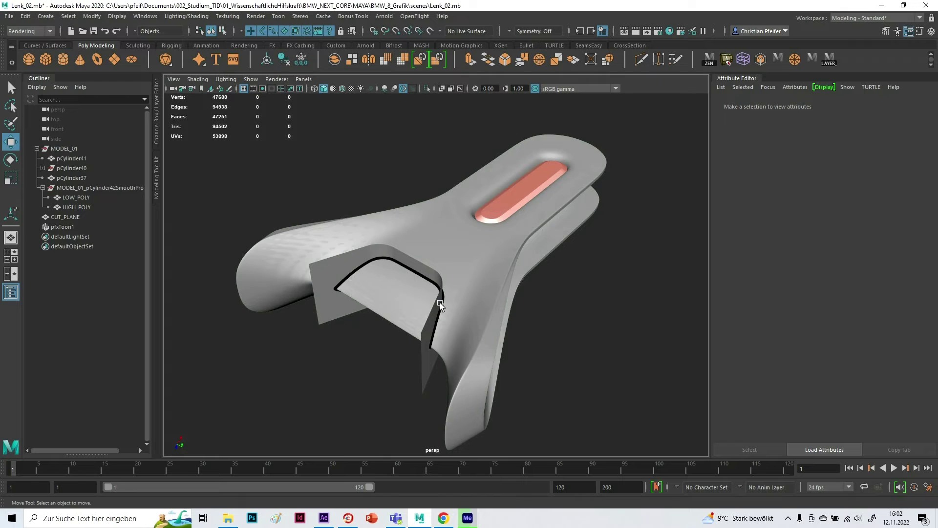
# - Hide CUT_PLANE and set the line width of pfxToon1 to 0.02
pyautogui.click(421, 269)
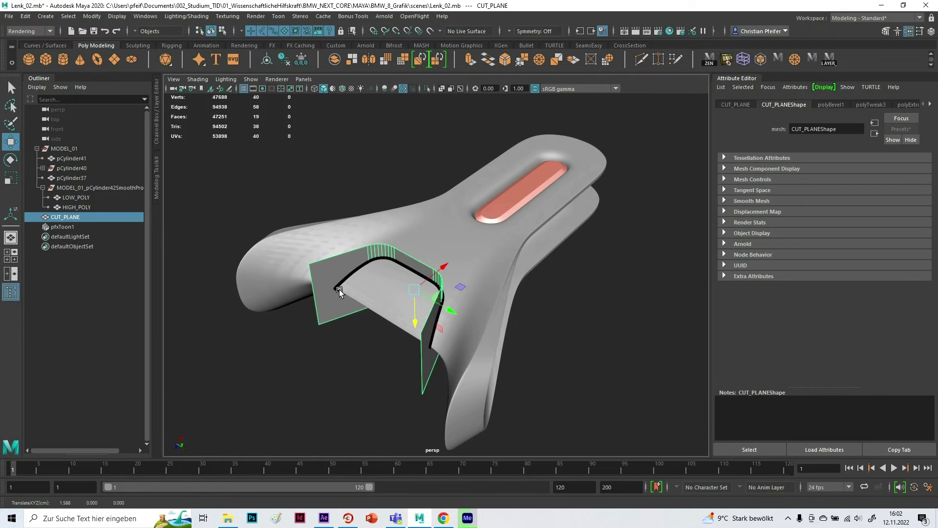
pyautogui.hotkey('ctrl', 'h')
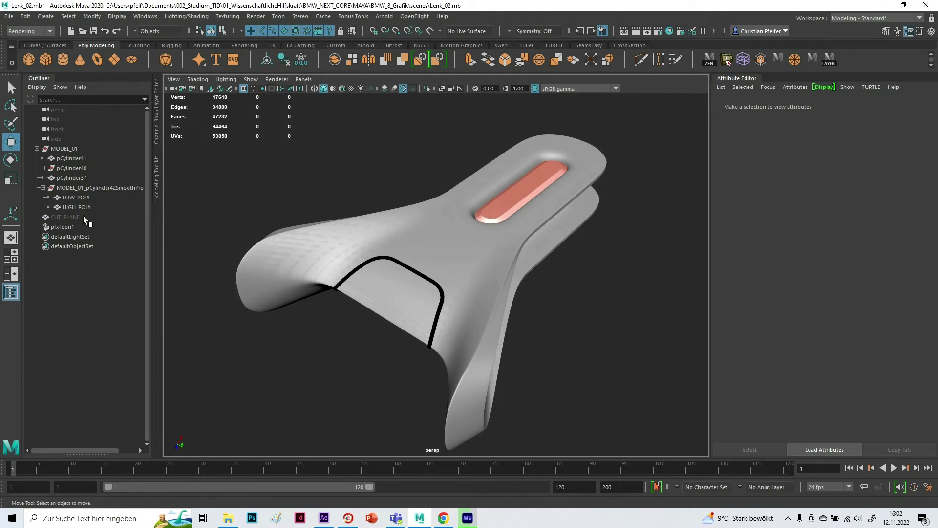
pyautogui.click(71, 226)
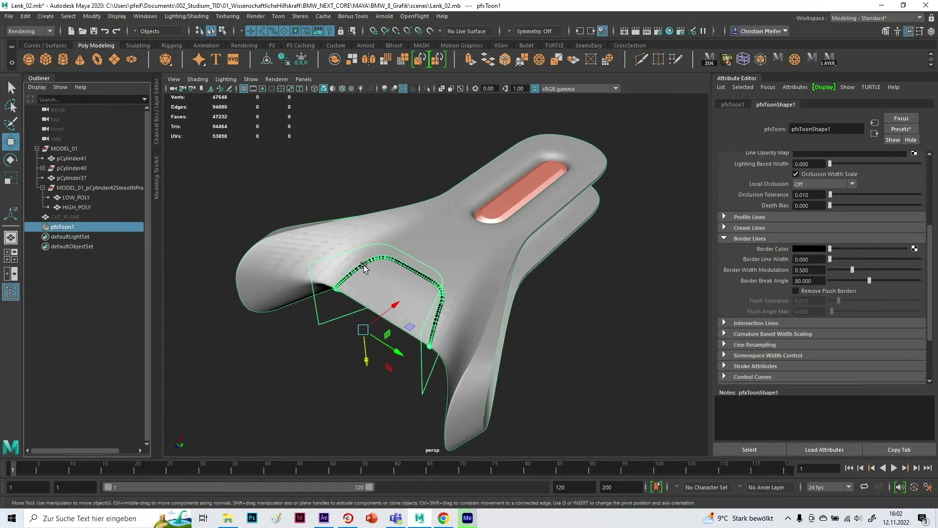
pyautogui.scroll(5, 767, 252)
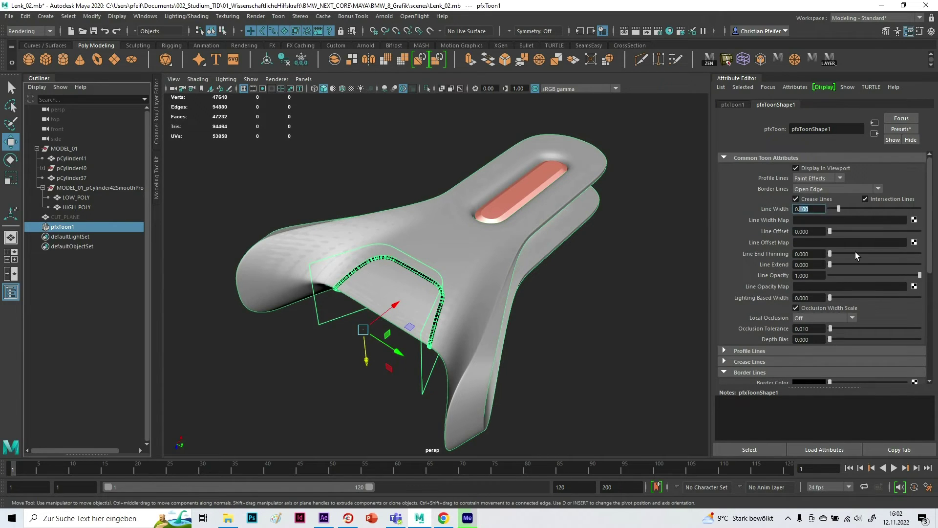
pyautogui.write('02')
pyautogui.press('Return')
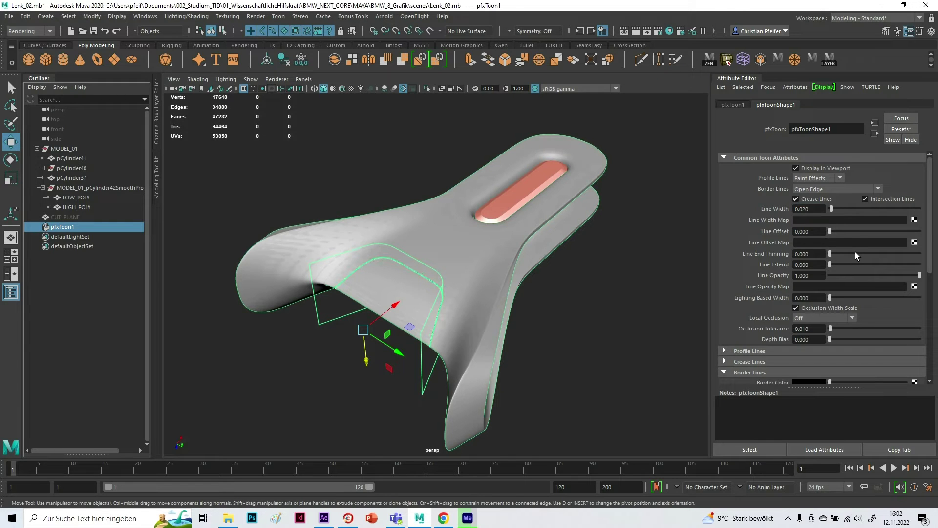
# - Hide the LOW_POLY mesh so only the smoothed body is displayed with its cut line
pyautogui.click(629, 289)
pyautogui.keyDown('alt'); pyautogui.moveTo(574, 324); pyautogui.dragTo(630, 285); pyautogui.keyUp('alt')
pyautogui.click(76, 197)
pyautogui.hotkey('ctrl', 'h')
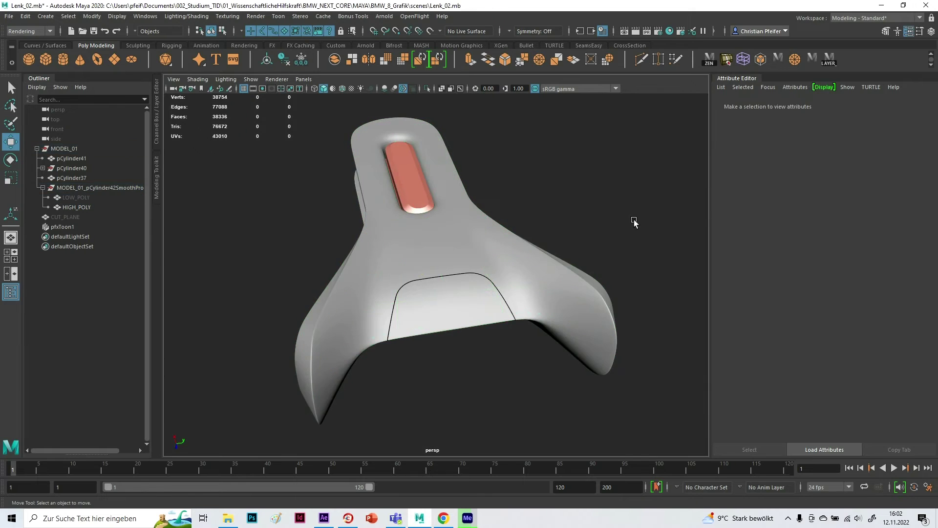
pyautogui.keyDown('alt'); pyautogui.moveTo(611, 241); pyautogui.dragTo(547, 308); pyautogui.keyUp('alt')
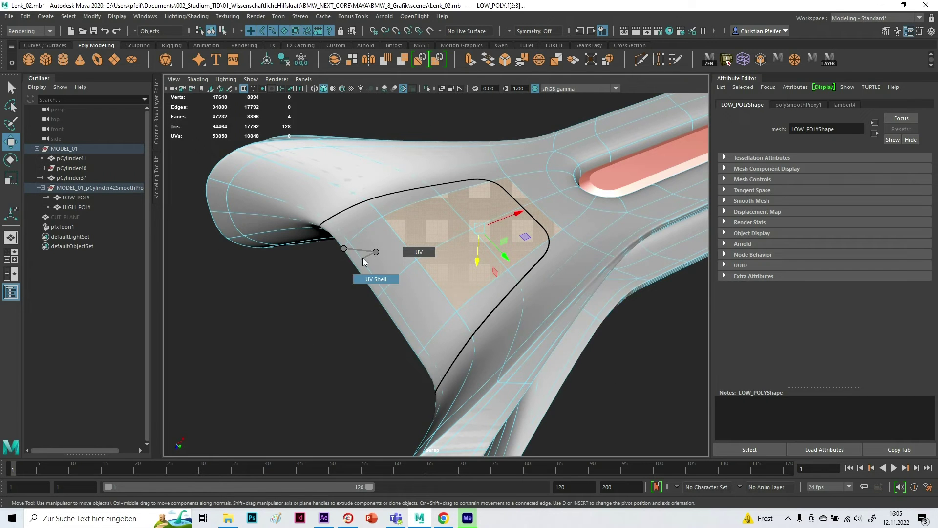
# - Try moving the two front faces of LOW_POLY inside the cut line to test the live intersection
pyautogui.rightClick(344, 249)
pyautogui.moveTo(343, 249); pyautogui.dragTo(359, 242, button='right')
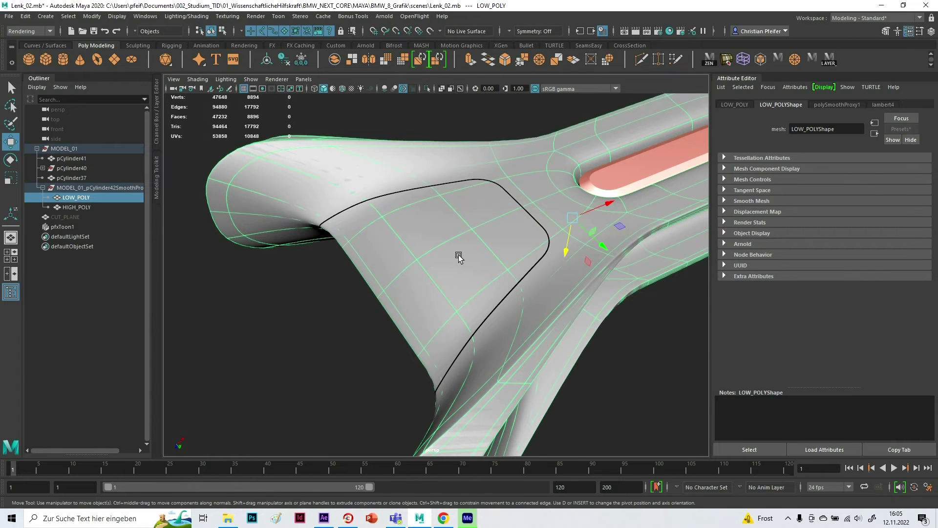
pyautogui.keyDown('alt'); pyautogui.moveTo(457, 257); pyautogui.dragTo(493, 227); pyautogui.keyUp('alt')
pyautogui.click(83, 206)
pyautogui.click(83, 199)
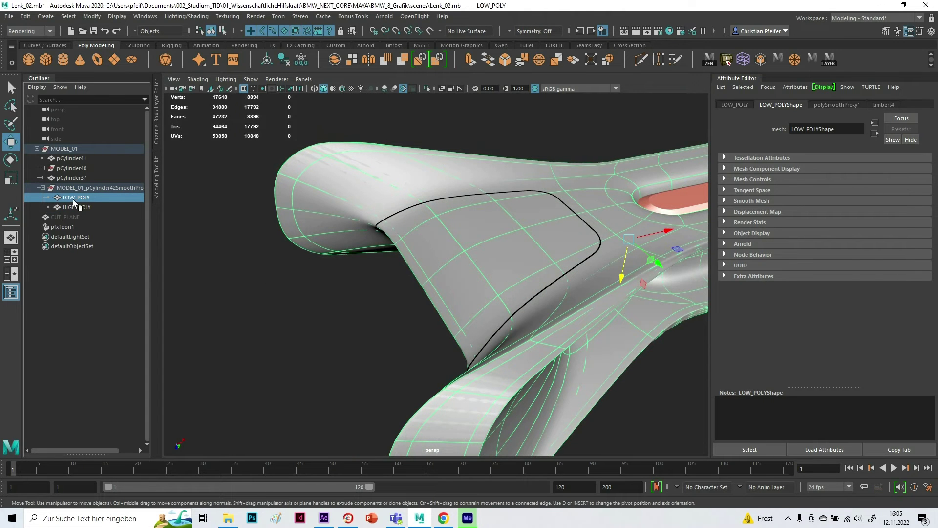
pyautogui.keyDown('alt'); pyautogui.moveTo(267, 249); pyautogui.dragTo(331, 309); pyautogui.keyUp('alt')
pyautogui.moveTo(333, 309); pyautogui.dragTo(336, 280, button='right')
pyautogui.moveTo(523, 257); pyautogui.dragTo(477, 230)
pyautogui.click(503, 264)
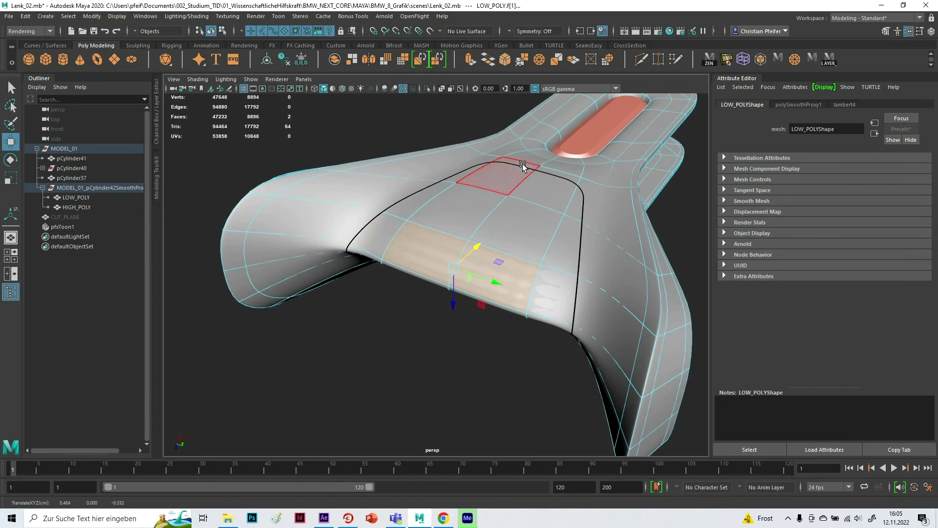
# - Undo the front faces' move and try raising the two rear faces of LOW_POLY inside the cut line instead
pyautogui.hotkey('ctrl', 'z')
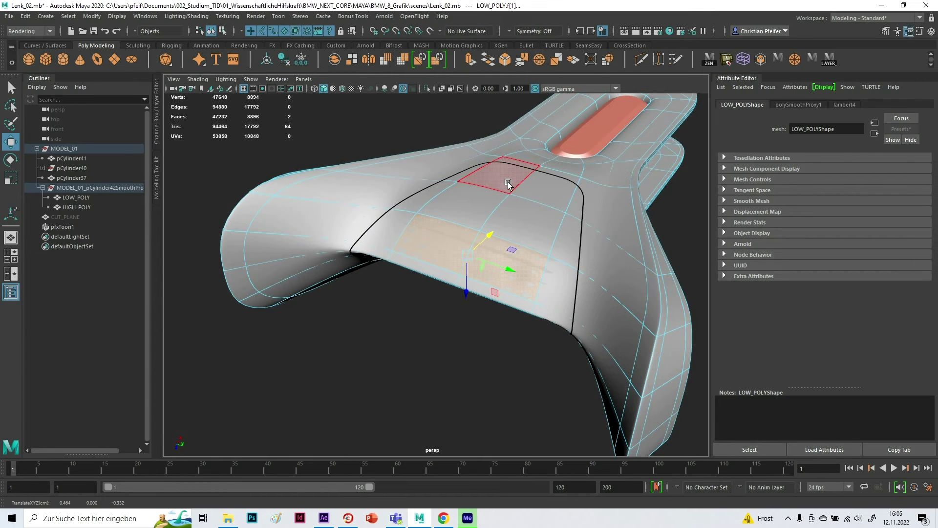
pyautogui.click(509, 184)
pyautogui.keyDown('alt'); pyautogui.moveTo(527, 193); pyautogui.dragTo(561, 225); pyautogui.keyUp('alt')
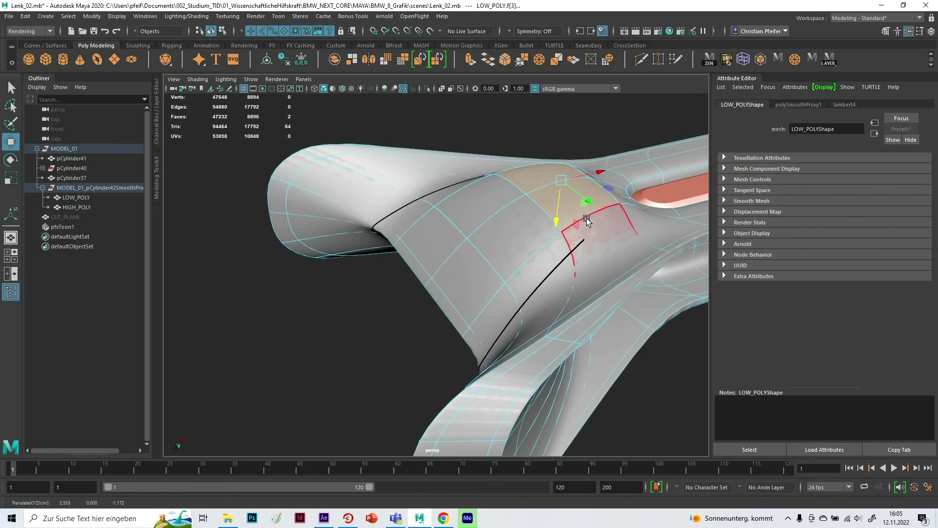
# - Unhide CUT_PLANE and raise its upper edge loop past the bulged surface, hiding the plane again
pyautogui.click(78, 219)
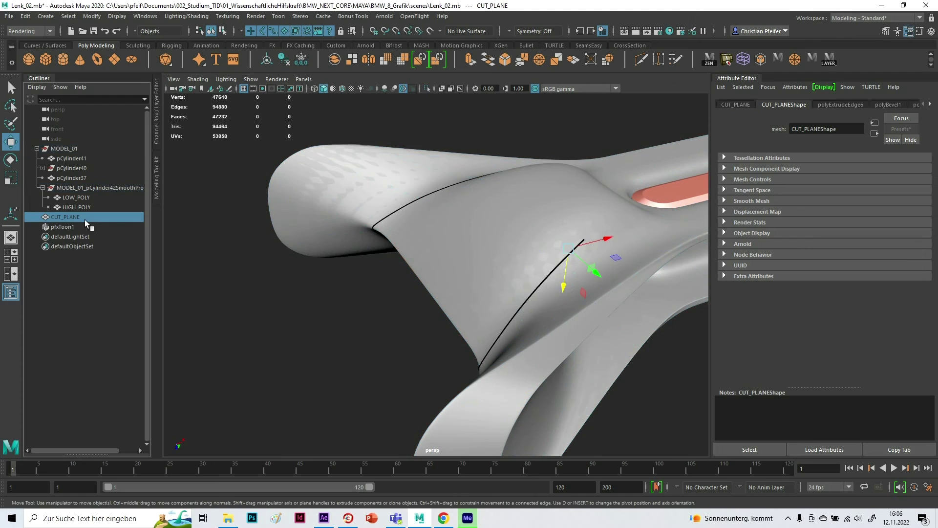
pyautogui.hotkey('shift', 'h')
pyautogui.moveTo(477, 245); pyautogui.dragTo(475, 226, button='right')
pyautogui.click(425, 177)
pyautogui.click(500, 294)
pyautogui.doubleClick(500, 294)
pyautogui.moveTo(488, 251); pyautogui.dragTo(445, 182)
pyautogui.moveTo(446, 182); pyautogui.dragTo(471, 162, button='right')
pyautogui.hotkey('ctrl', 'h')
pyautogui.keyDown('alt'); pyautogui.moveTo(573, 170); pyautogui.dragTo(460, 376); pyautogui.keyUp('alt')
pyautogui.keyDown('alt'); pyautogui.moveTo(603, 227); pyautogui.dragTo(603, 170); pyautogui.keyUp('alt')
# - Undo the test edits to CUT_PLANE and LOW_POLY, and return to object mode with nothing selected
pyautogui.hotkey('ctrl', 'z')
pyautogui.hotkey('ctrl', 'z')
pyautogui.hotkey('ctrl', 'z')
pyautogui.hotkey('ctrl', 'z')
pyautogui.hotkey('ctrl', 'z')
pyautogui.hotkey('ctrl', 'z')
pyautogui.hotkey('ctrl', 'z')
pyautogui.hotkey('ctrl', 'z')
pyautogui.hotkey('ctrl', 'z')
pyautogui.hotkey('ctrl', 'z')
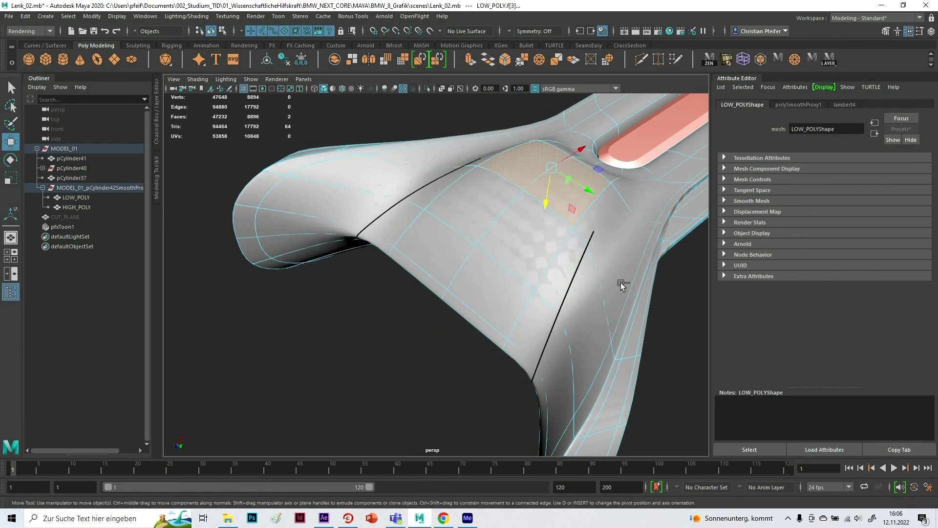
pyautogui.moveTo(610, 248); pyautogui.dragTo(660, 235, button='right')
pyautogui.click(382, 378)
# - Examine the cut line on the smoothed body from both sides, near and far
pyautogui.scroll(-5, 459, 284)
pyautogui.keyDown('alt'); pyautogui.moveTo(458, 283); pyautogui.dragTo(431, 245); pyautogui.keyUp('alt')
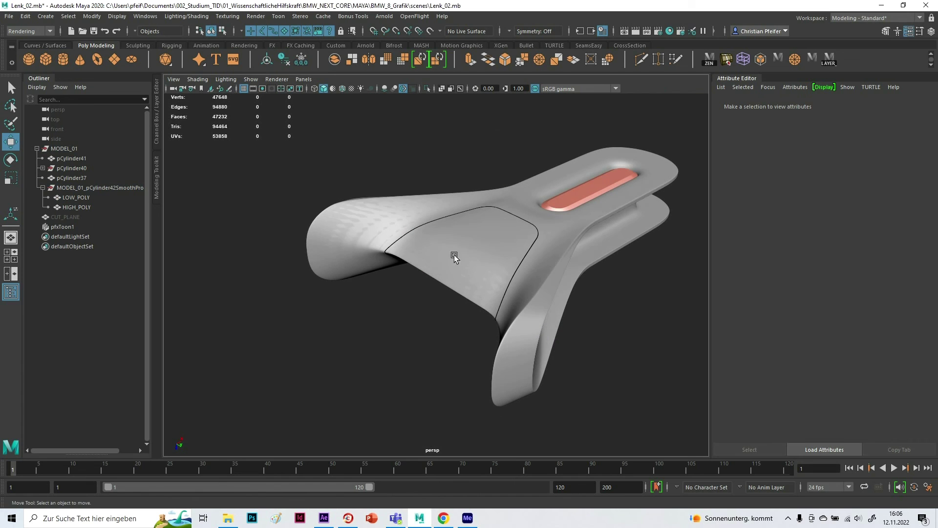
pyautogui.keyDown('alt'); pyautogui.moveTo(514, 288); pyautogui.dragTo(571, 263); pyautogui.keyUp('alt')
pyautogui.scroll(4, 377, 261)
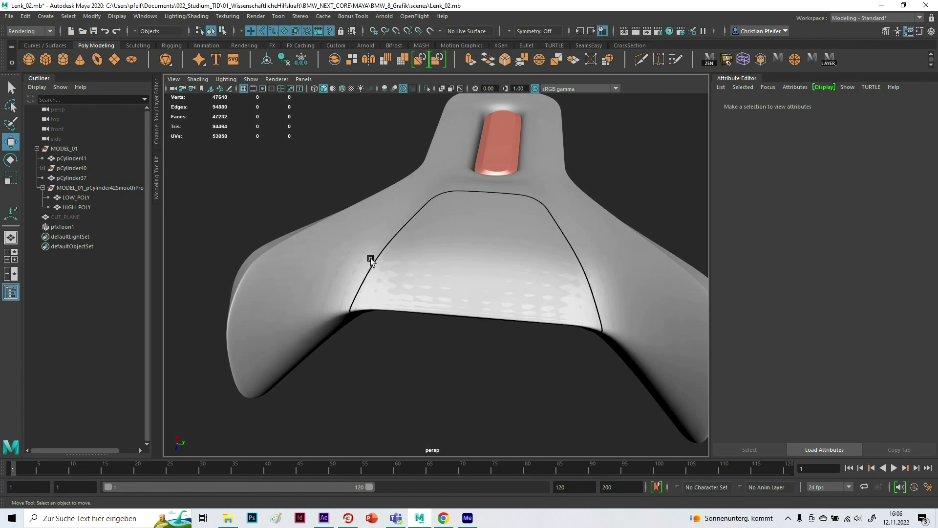
pyautogui.keyDown('alt'); pyautogui.moveTo(375, 257); pyautogui.dragTo(454, 228); pyautogui.keyUp('alt')
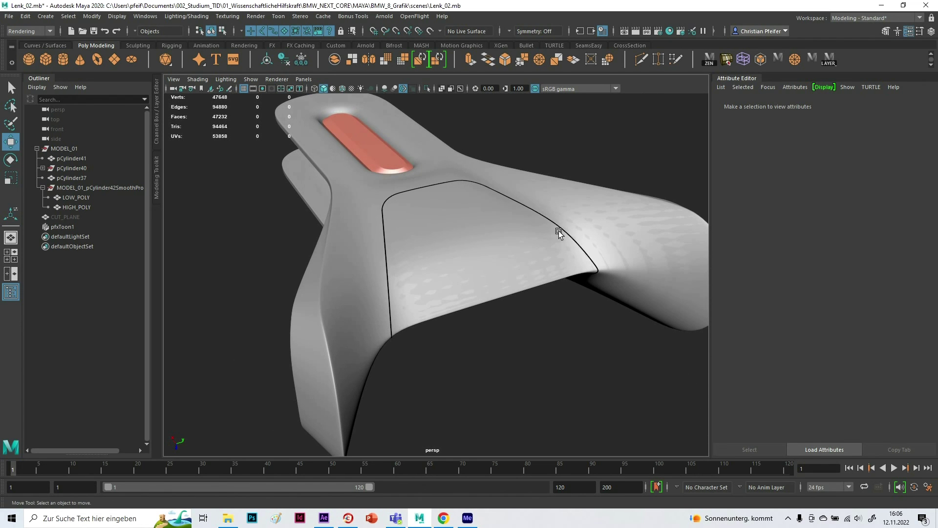
pyautogui.scroll(3, 587, 254)
pyautogui.scroll(-5, 599, 264)
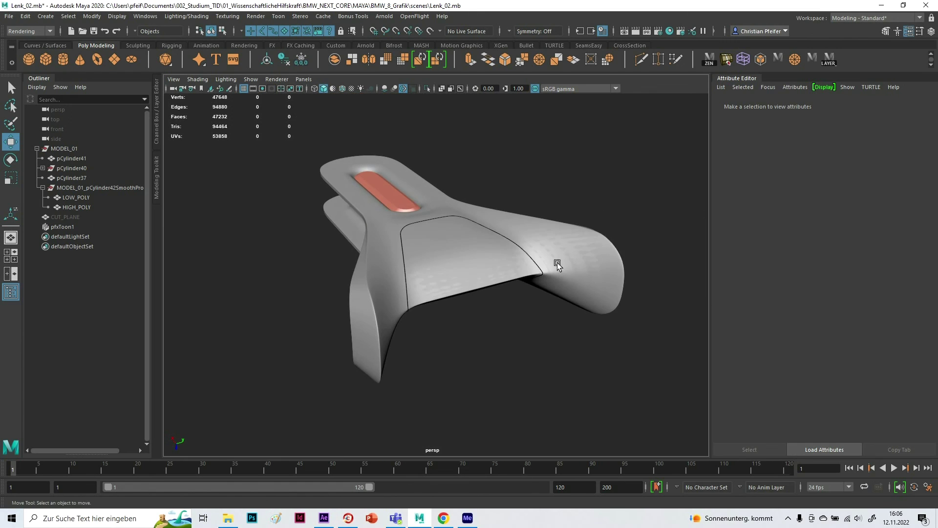
pyautogui.scroll(3, 561, 265)
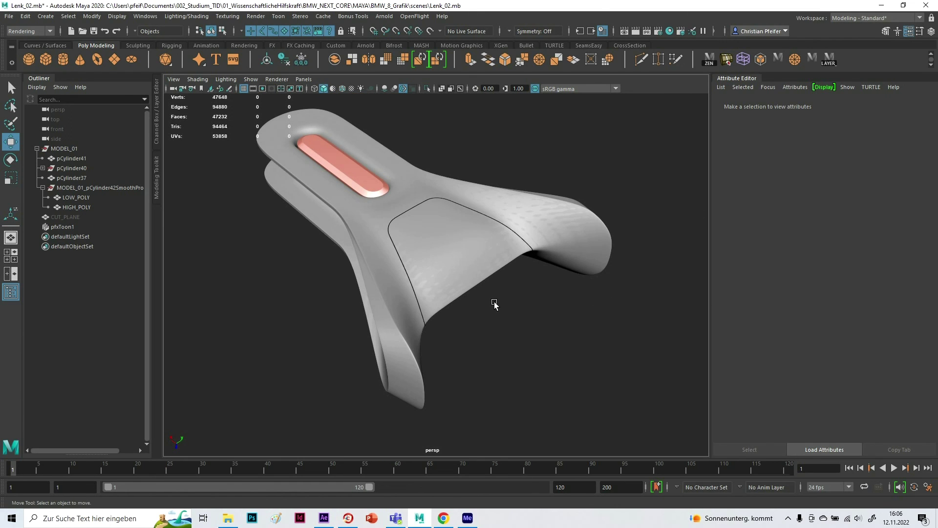